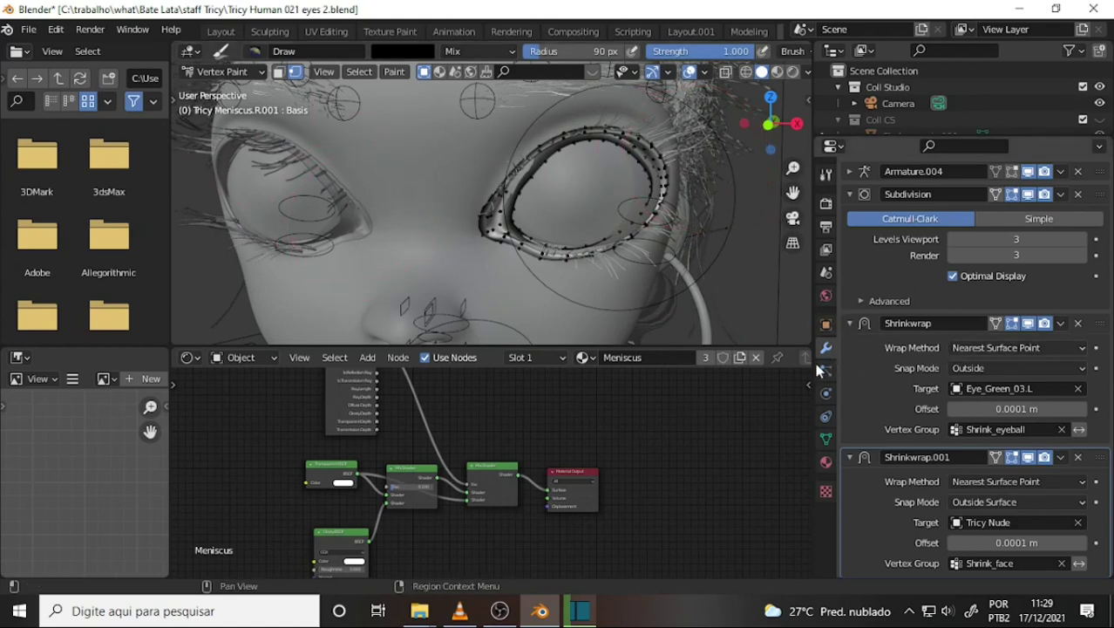
# Review the meniscus's vertex groups and Shrinkwrap modifiers, then switch from Vertex Paint to Object Mode.
pyautogui.click(826, 438)
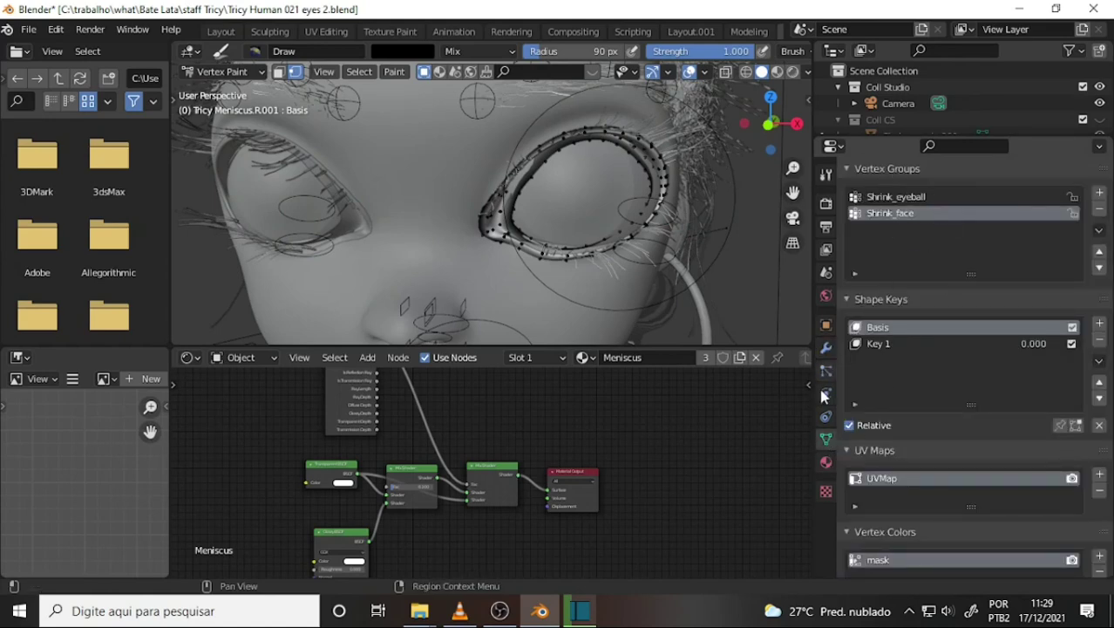
pyautogui.click(826, 347)
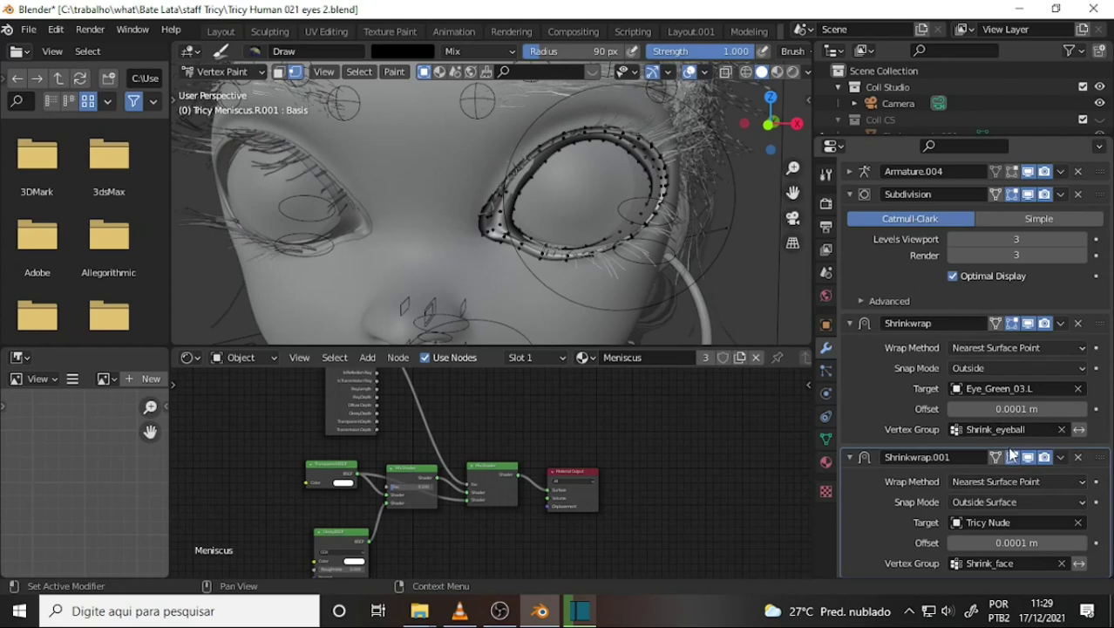
pyautogui.click(228, 72)
pyautogui.click(233, 88)
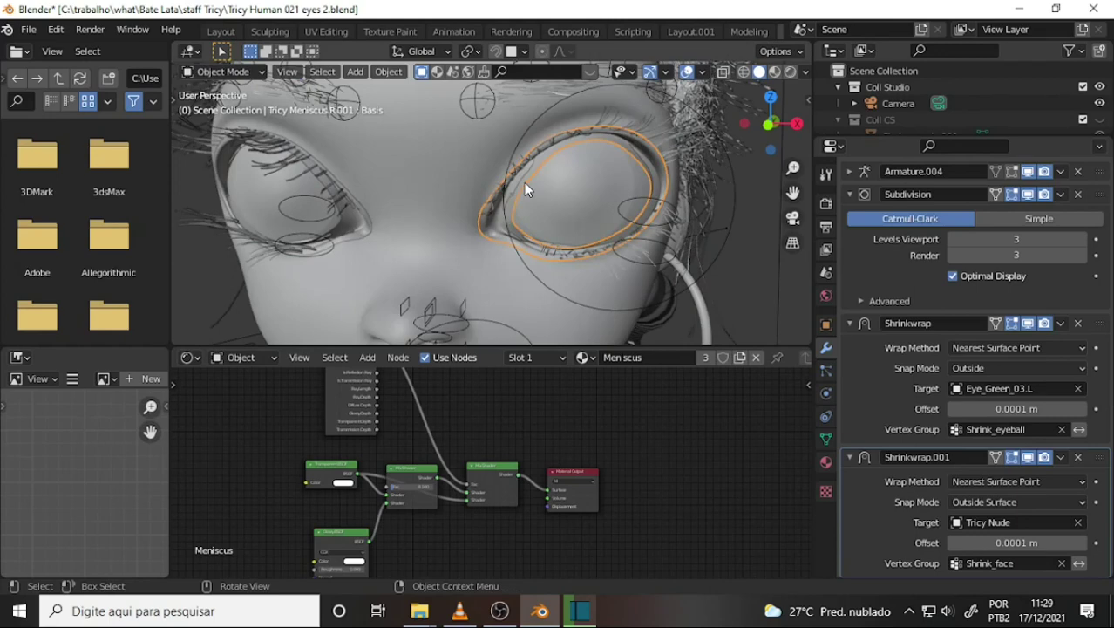
pyautogui.click(524, 182)
pyautogui.click(526, 184)
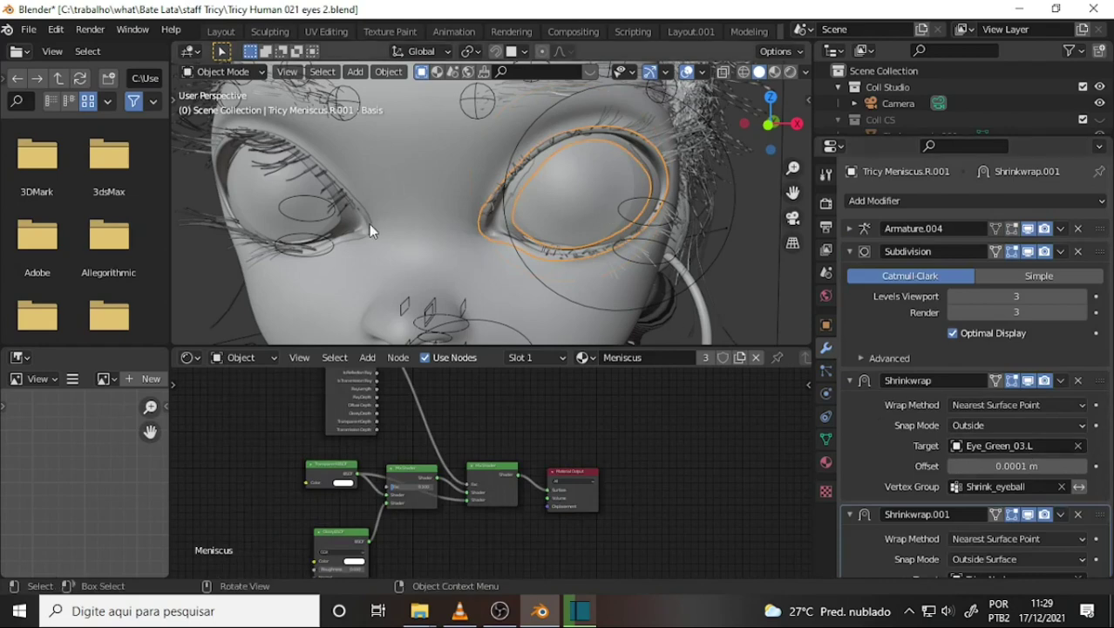
pyautogui.click(335, 233)
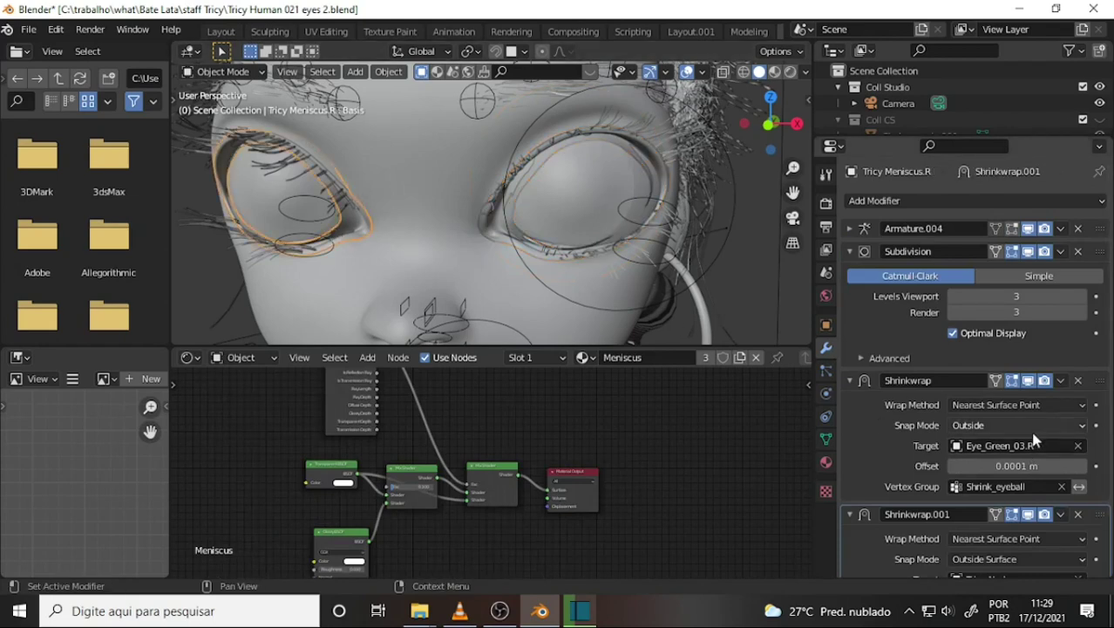
pyautogui.click(659, 186)
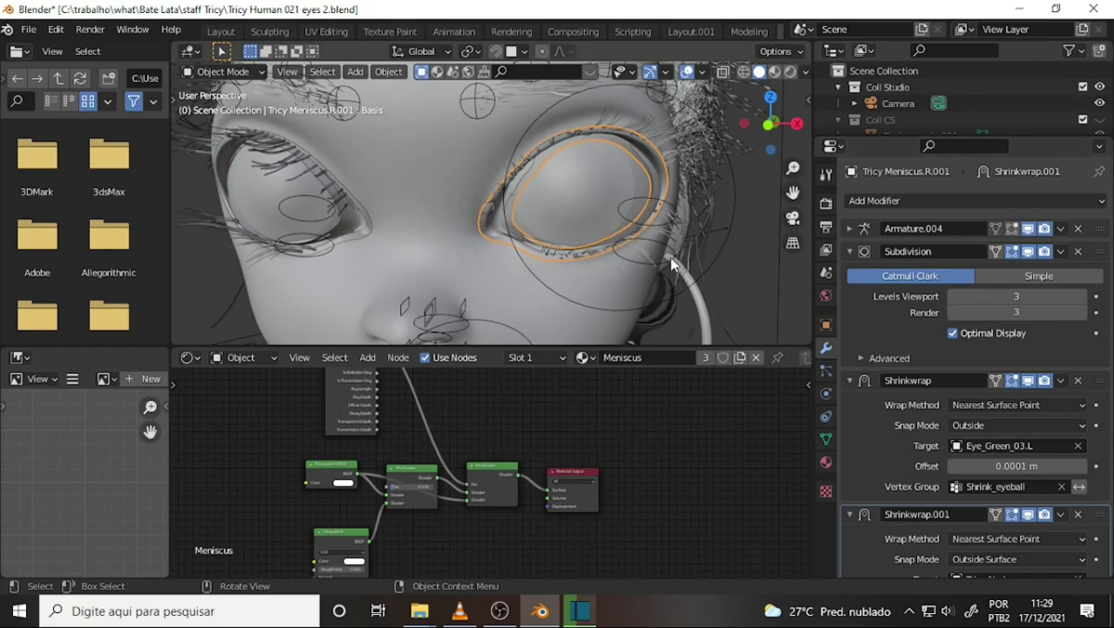
pyautogui.moveTo(659, 250); pyautogui.dragTo(539, 271, button='middle')
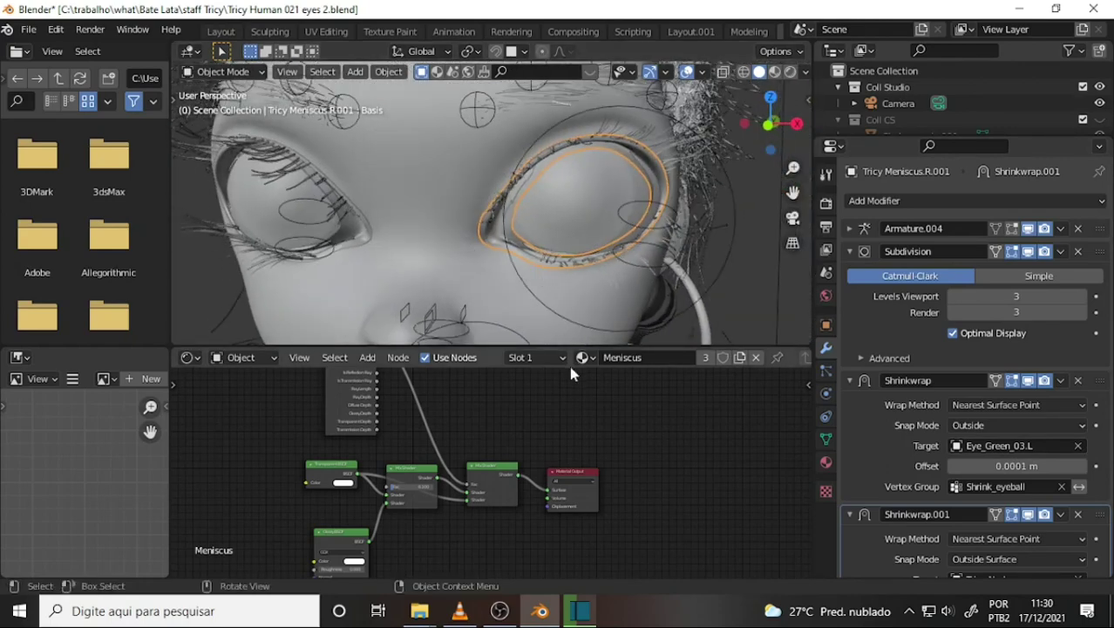
pyautogui.scroll(1, 517, 421)
pyautogui.scroll(1, 504, 426)
pyautogui.scroll(2, 509, 438)
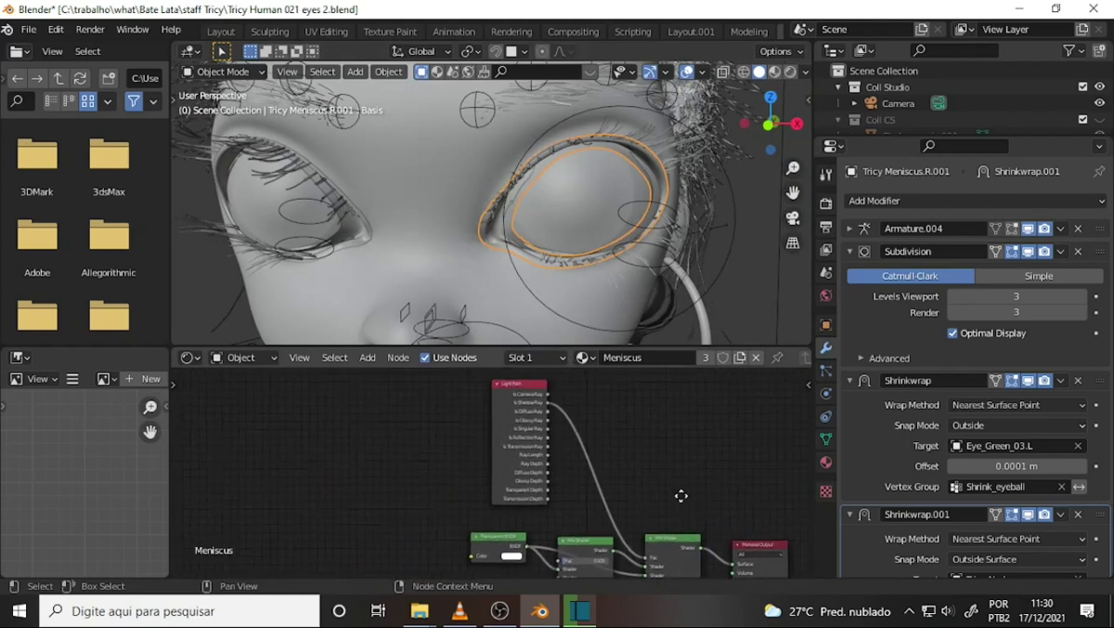
pyautogui.moveTo(679, 495)
pyautogui.mouseDown(button='middle')
pyautogui.moveTo(632, 455)
pyautogui.moveTo(681, 423)
pyautogui.moveTo(625, 514)
pyautogui.moveTo(586, 403)
pyautogui.moveTo(691, 511)
pyautogui.moveTo(608, 427)
pyautogui.mouseUp(button='middle')
pyautogui.scroll(1, 607, 420)
pyautogui.scroll(1, 605, 420)
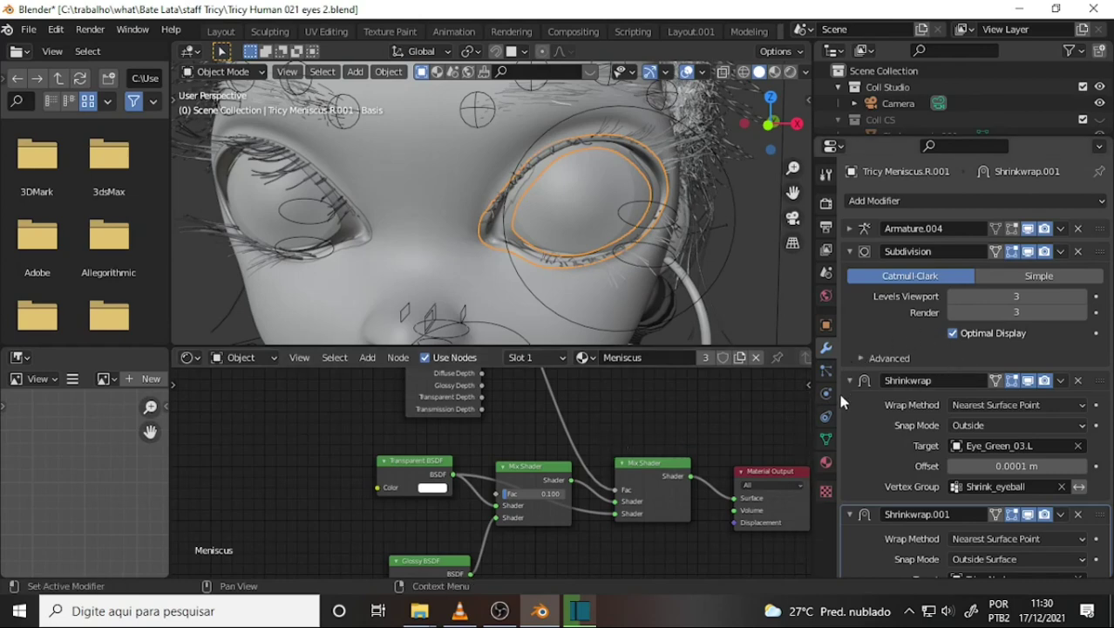
pyautogui.click(970, 487)
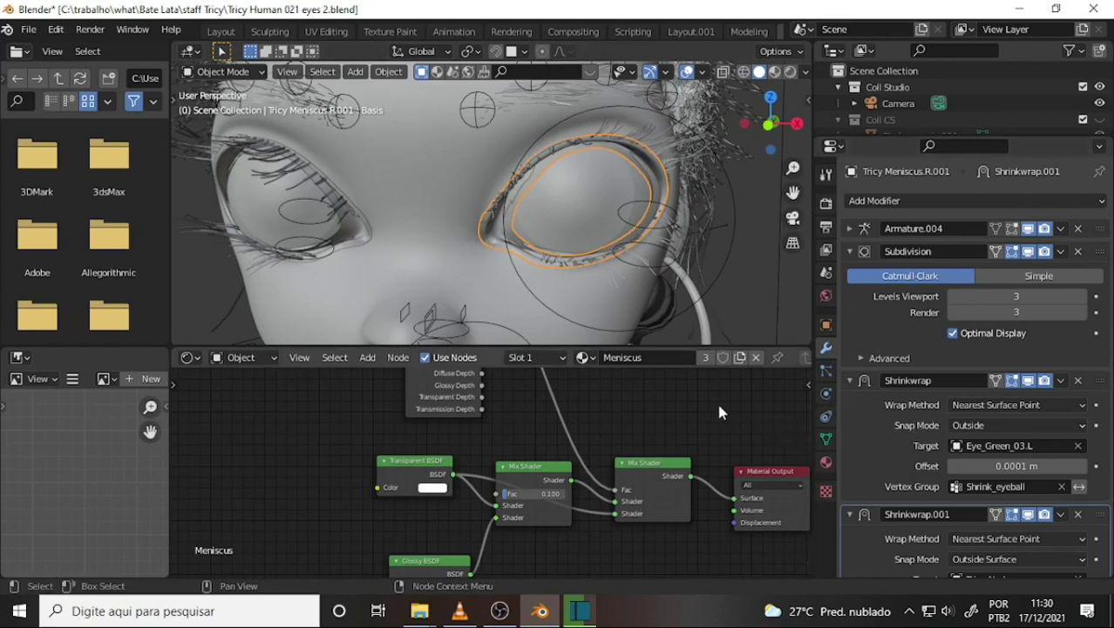
pyautogui.scroll(-1, 714, 406)
pyautogui.scroll(1, 714, 411)
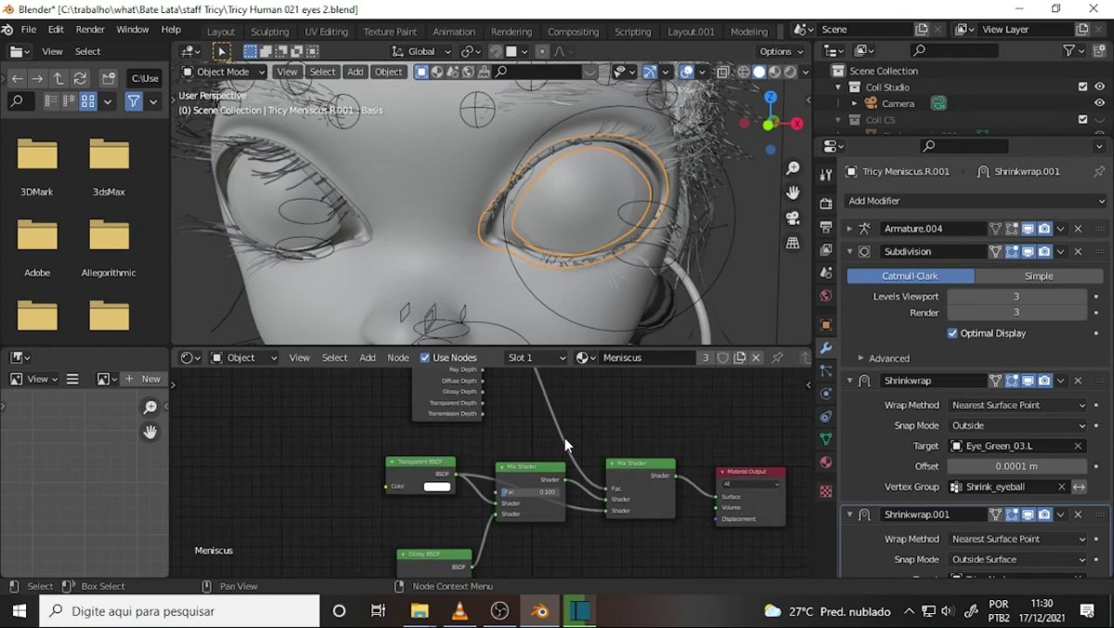
pyautogui.click(500, 613)
pyautogui.click(540, 611)
pyautogui.moveTo(596, 410)
pyautogui.keyDown('ctrl'); pyautogui.mouseDown(button='middle')
pyautogui.moveTo(598, 428)
pyautogui.moveTo(664, 473)
pyautogui.moveTo(663, 495)
pyautogui.mouseUp(button='middle'); pyautogui.keyUp('ctrl')
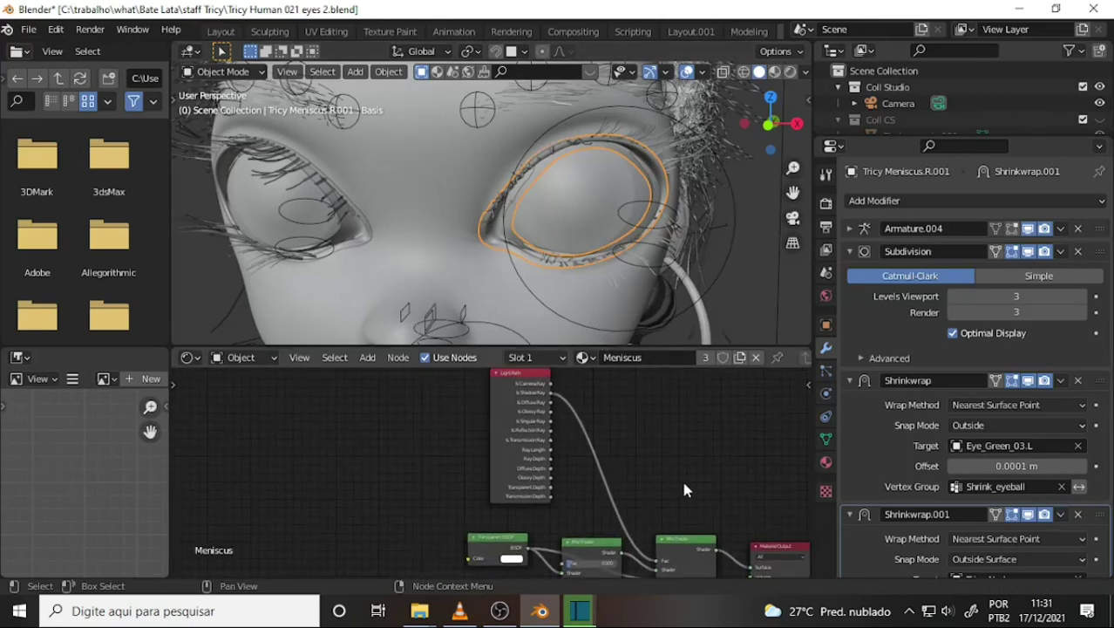
# Place an Attribute node reading the 'mask' vertex colours left of the shaders.
pyautogui.hotkey('shift', 'a')
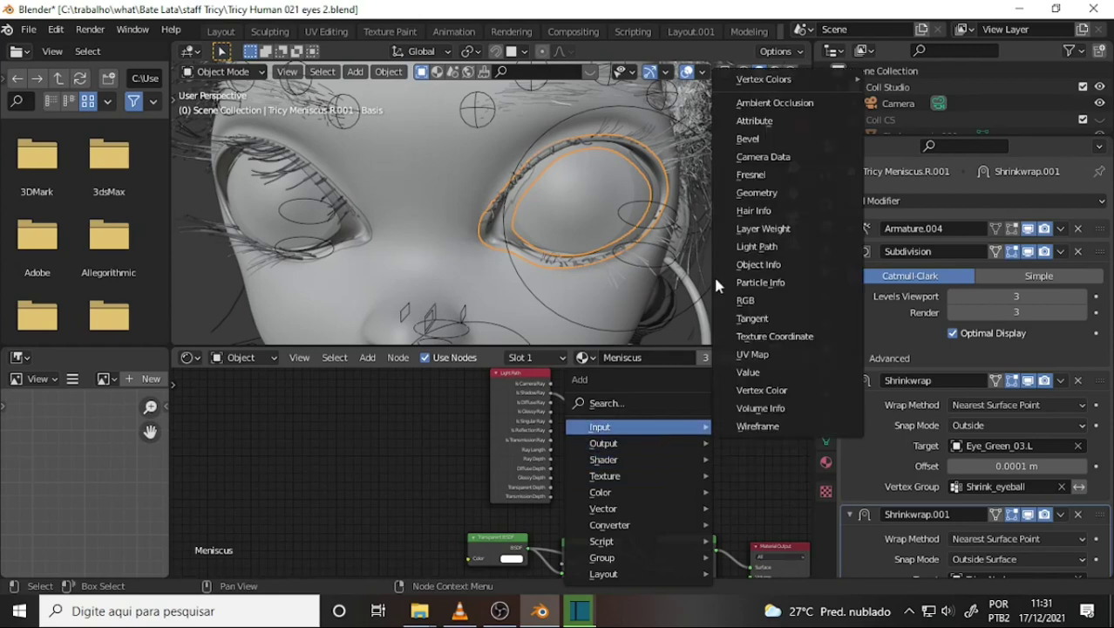
pyautogui.moveTo(785, 79)
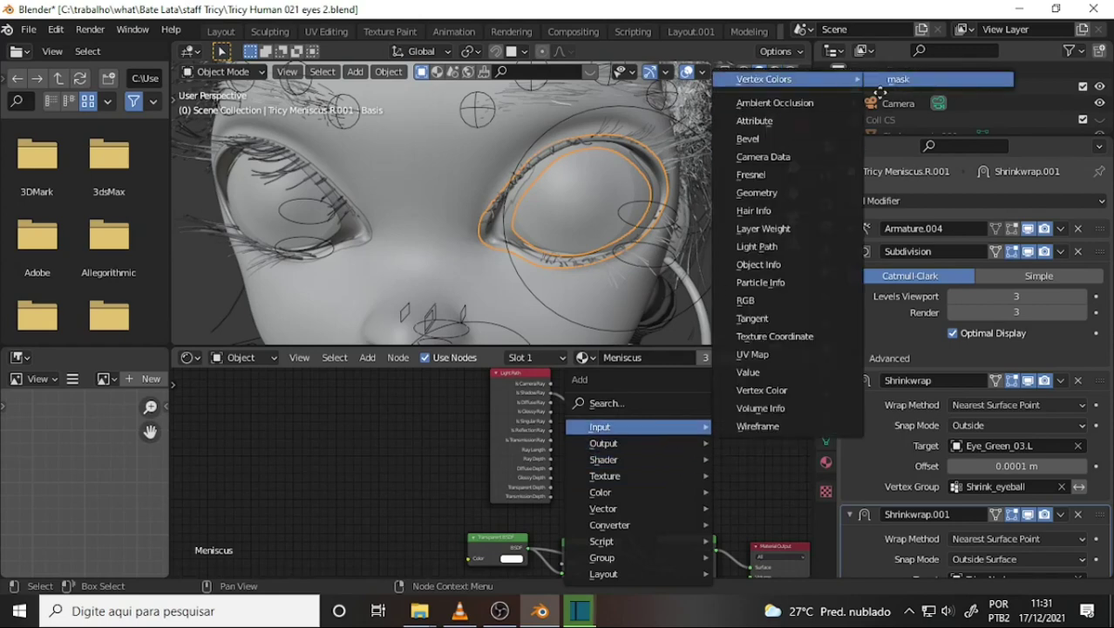
pyautogui.click(898, 80)
pyautogui.click(318, 462)
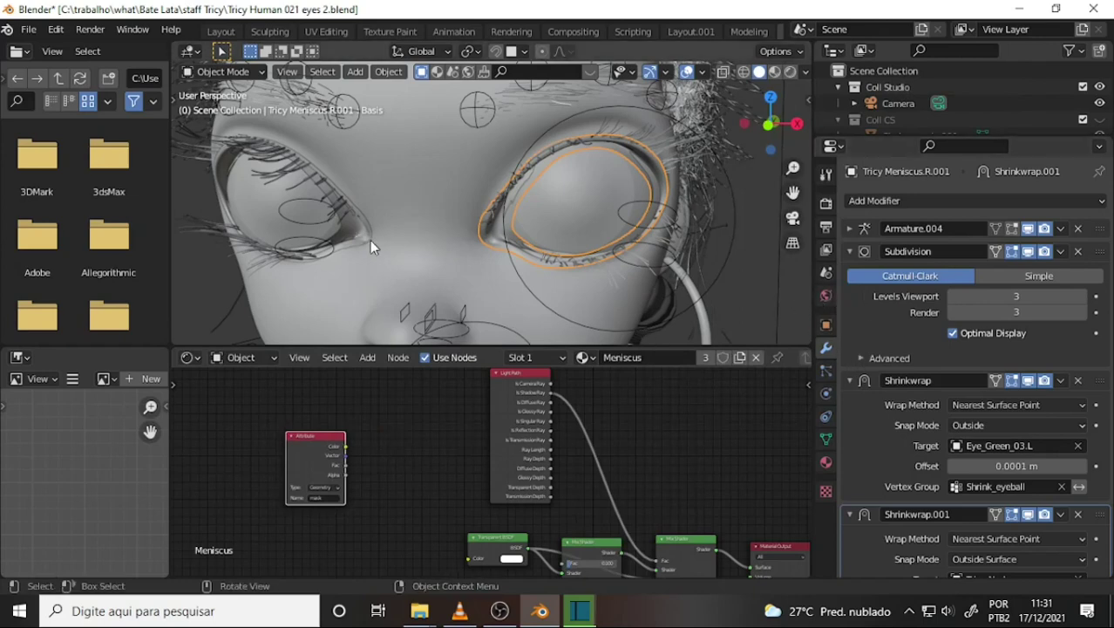
pyautogui.scroll(-2, 880, 367)
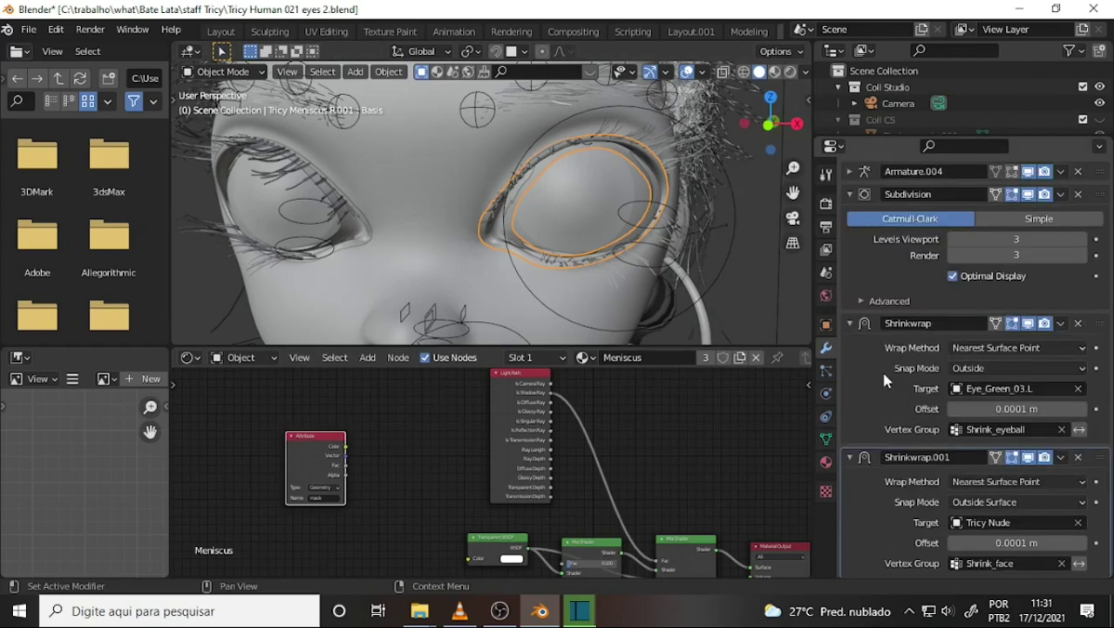
pyautogui.scroll(2, 879, 367)
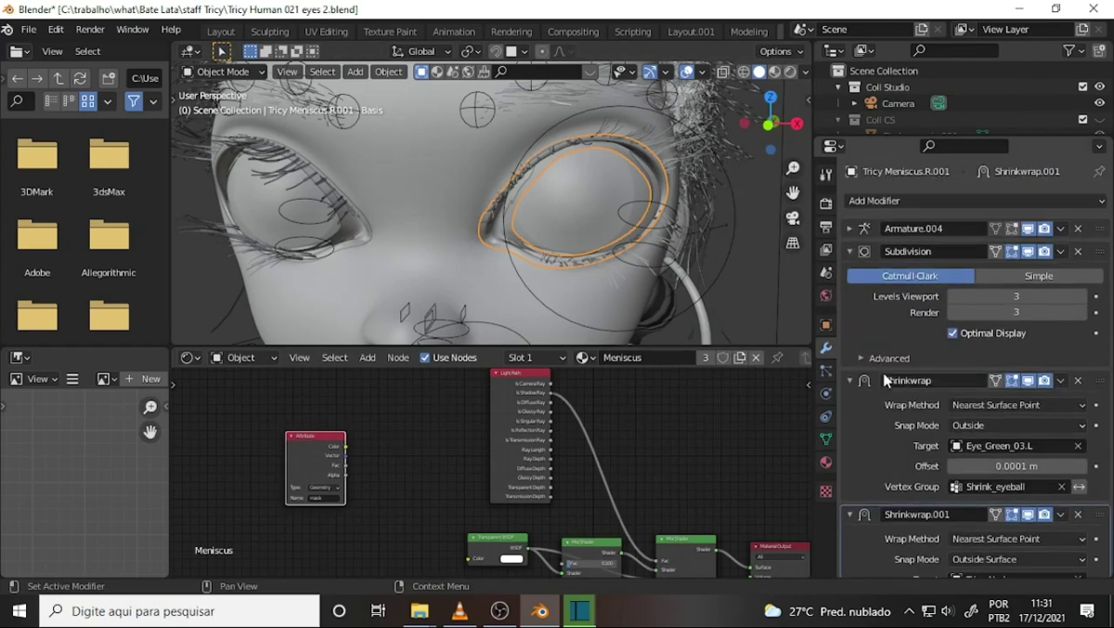
# Inspect the meniscus mesh data, comparing with the Tricy Nude body, then select the left meniscus.
pyautogui.click(827, 443)
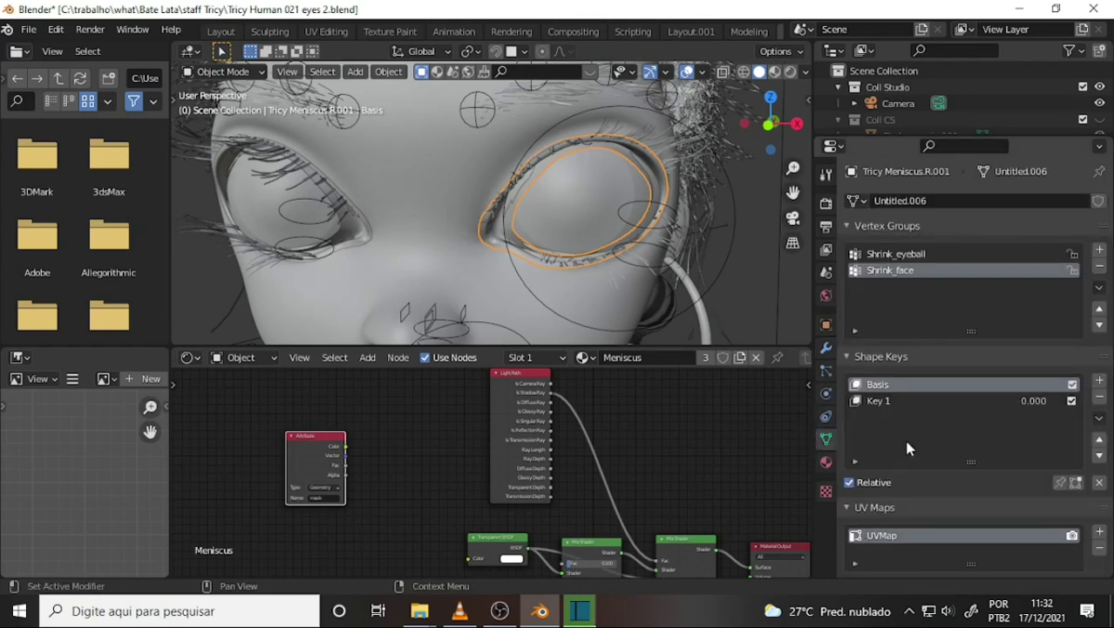
pyautogui.scroll(-4, 924, 402)
pyautogui.scroll(-3, 939, 392)
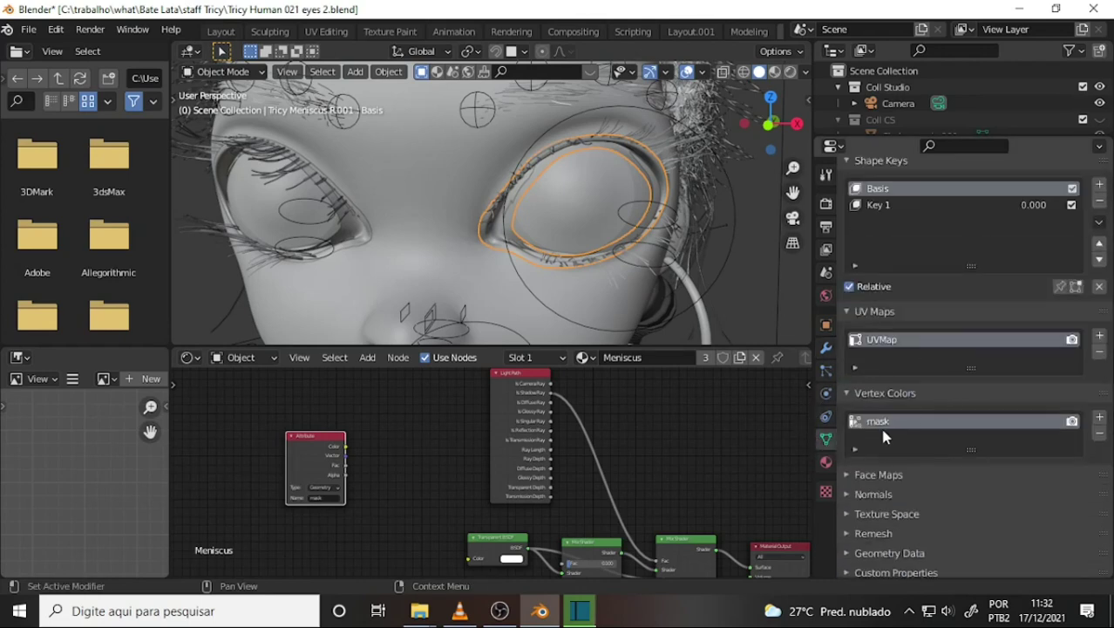
pyautogui.click(366, 234)
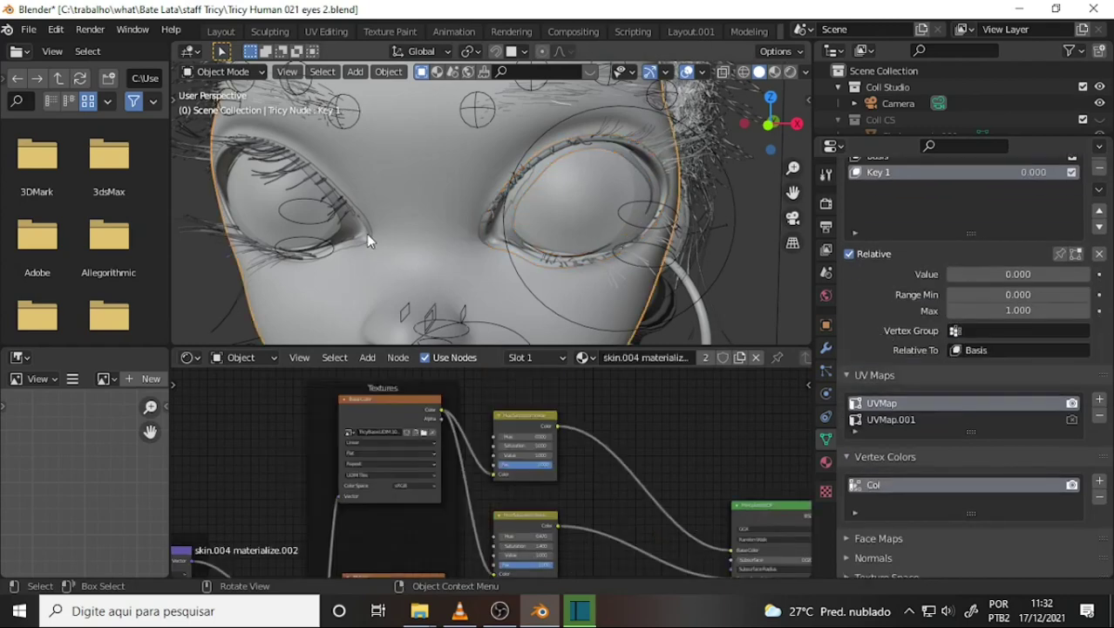
pyautogui.scroll(-2, 933, 413)
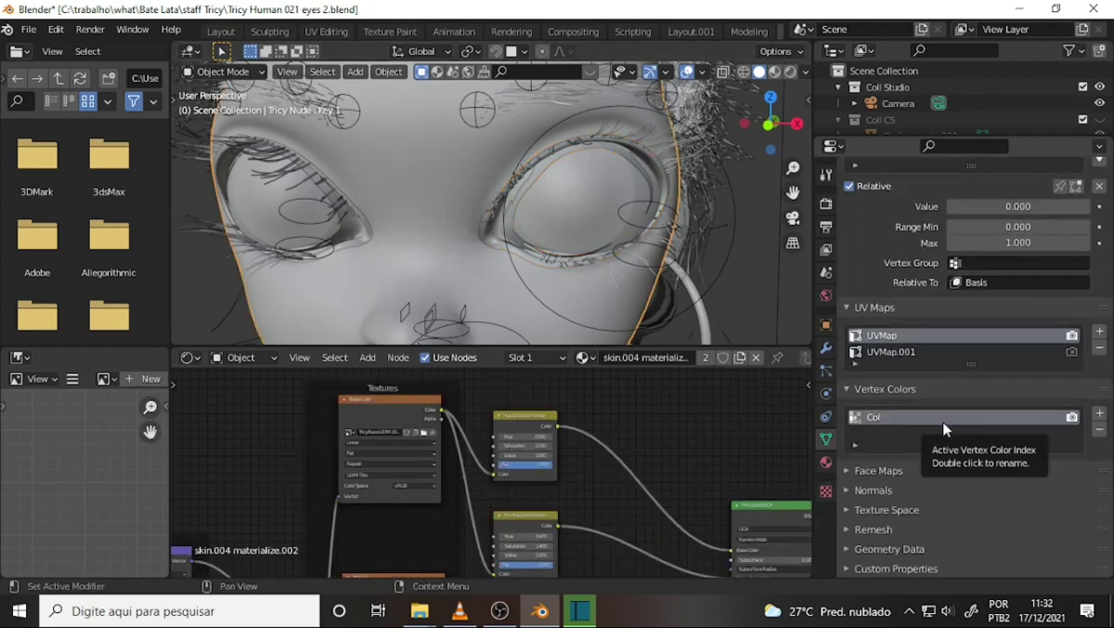
pyautogui.click(370, 245)
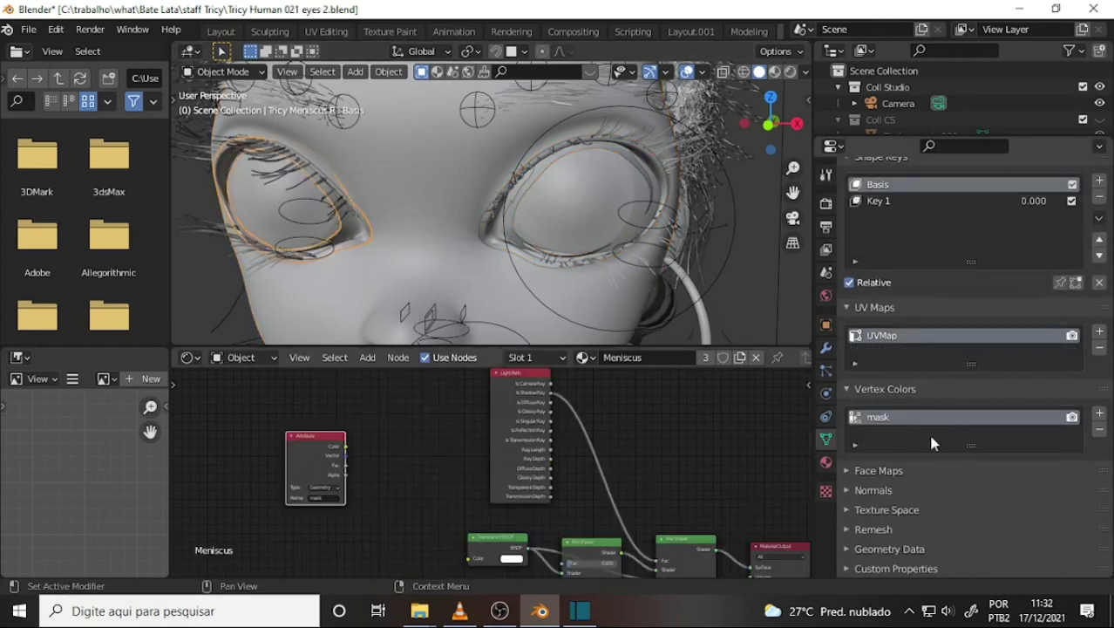
# Reframe the node graph and preview the mask Attribute output through a Node Wrangler viewer.
pyautogui.scroll(-1, 423, 436)
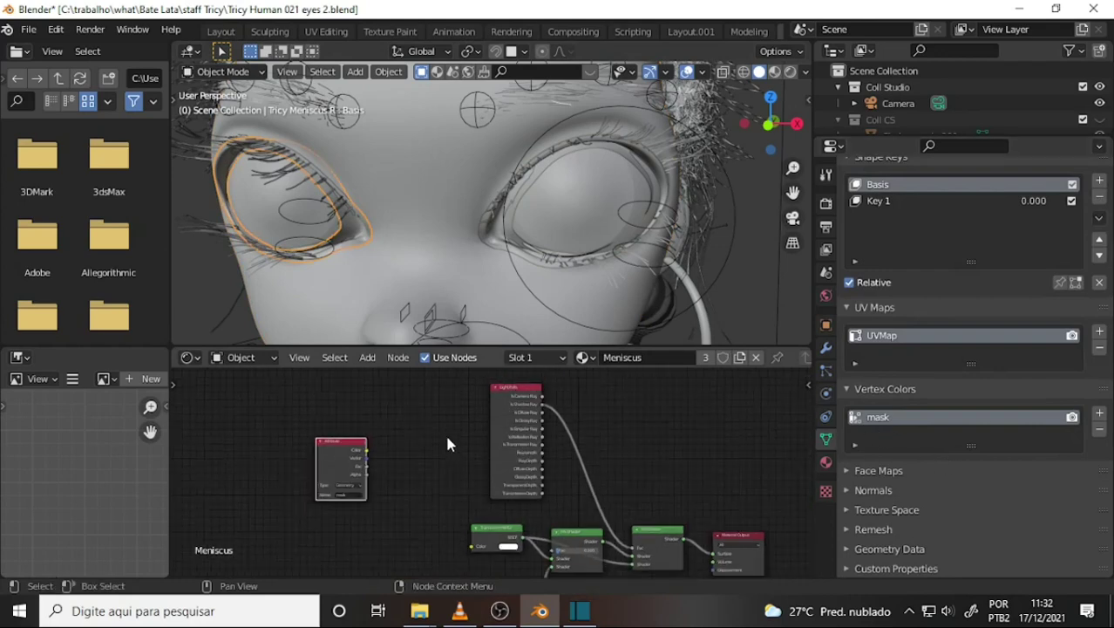
pyautogui.moveTo(447, 443); pyautogui.dragTo(486, 408, button='middle')
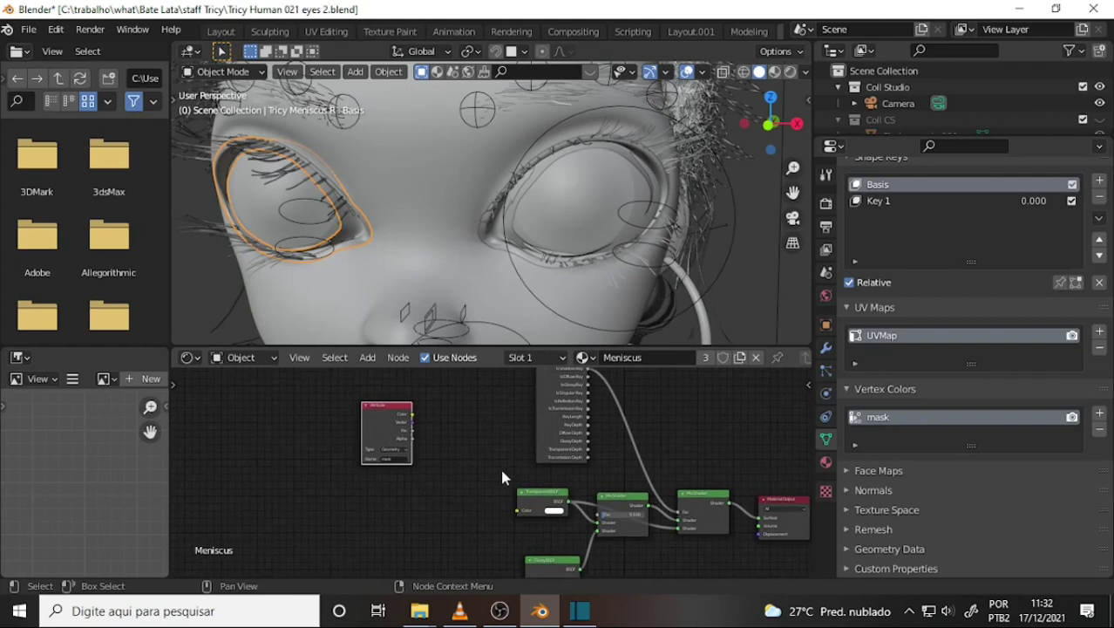
pyautogui.moveTo(502, 478)
pyautogui.mouseDown(button='middle')
pyautogui.moveTo(423, 460)
pyautogui.moveTo(413, 472)
pyautogui.moveTo(405, 447)
pyautogui.moveTo(424, 471)
pyautogui.mouseUp(button='middle')
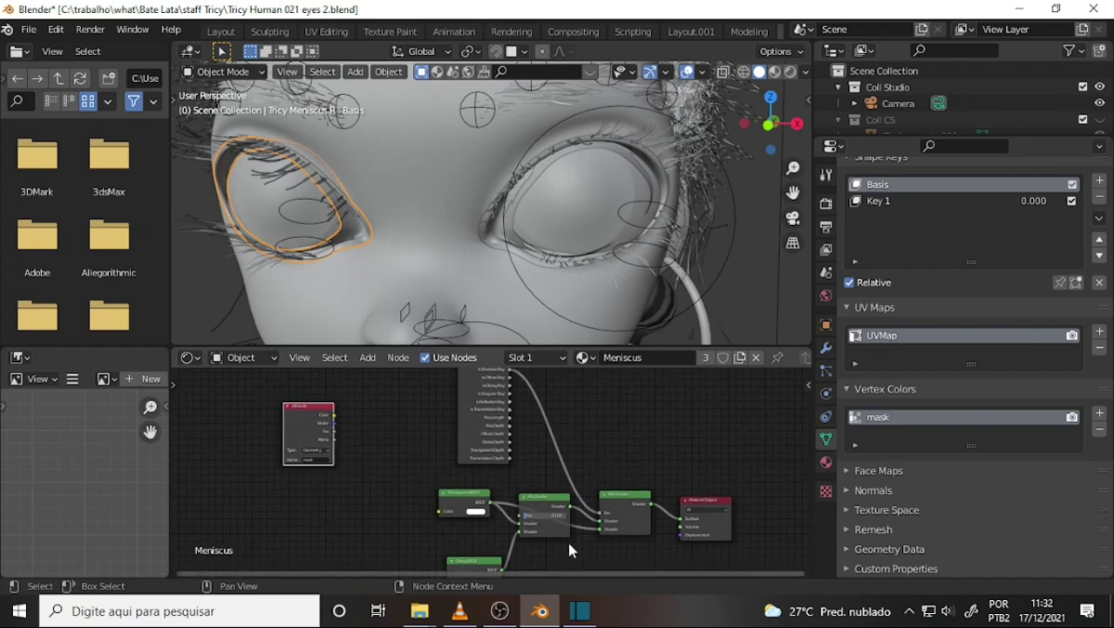
pyautogui.click(499, 615)
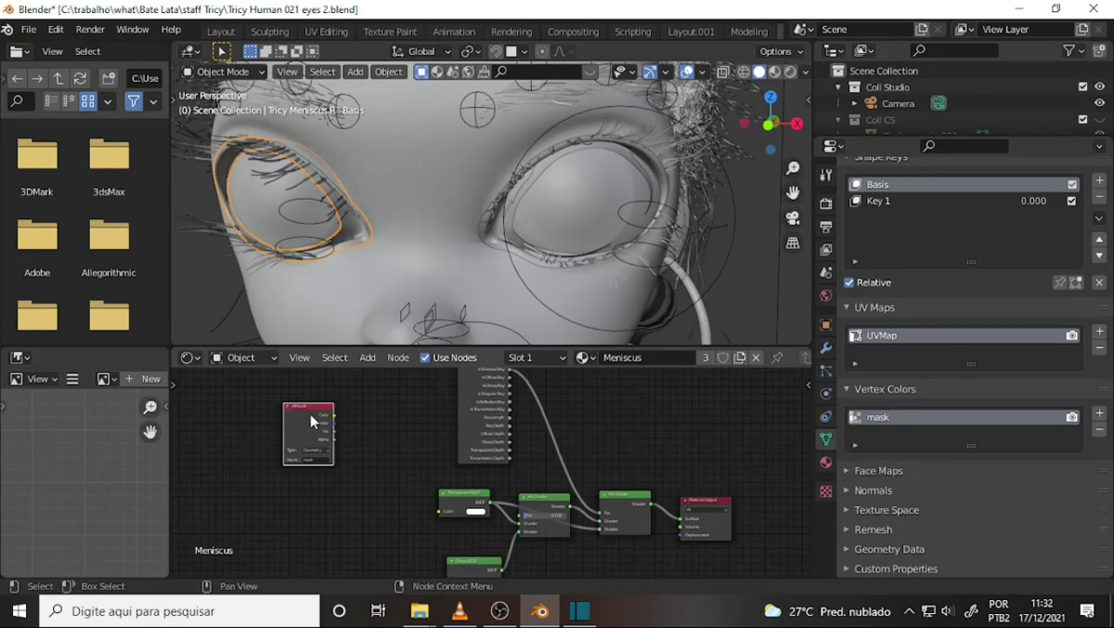
pyautogui.keyDown('ctrl'); pyautogui.keyDown('shift'); pyautogui.click(305, 411); pyautogui.keyUp('shift'); pyautogui.keyUp('ctrl')
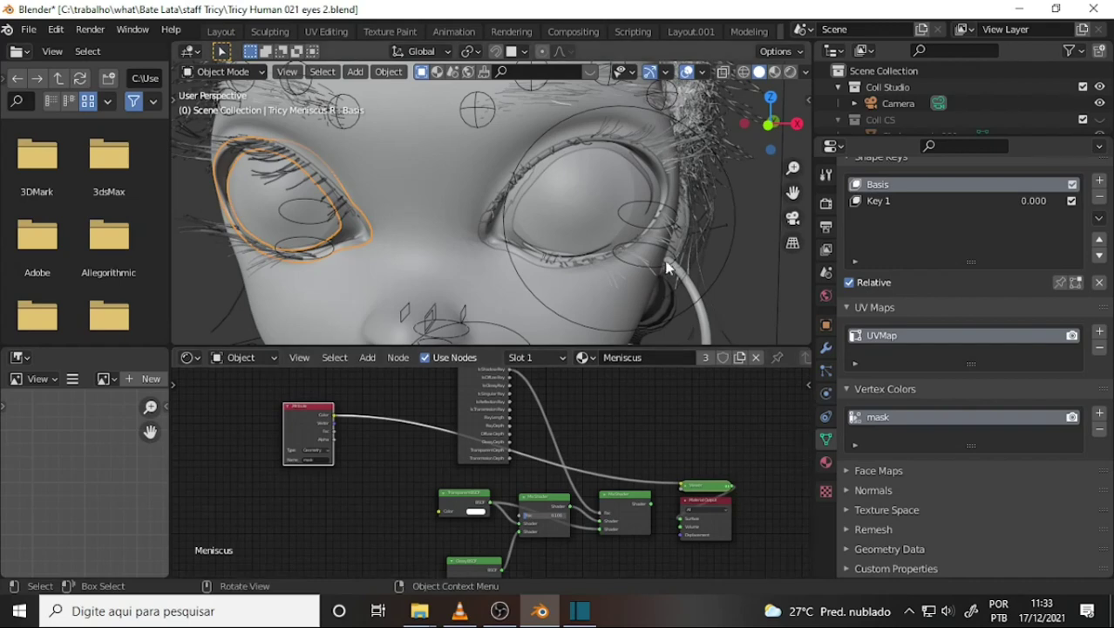
# Switch the viewport to Material Preview and orbit to see the left eye's rim.
pyautogui.press('z')
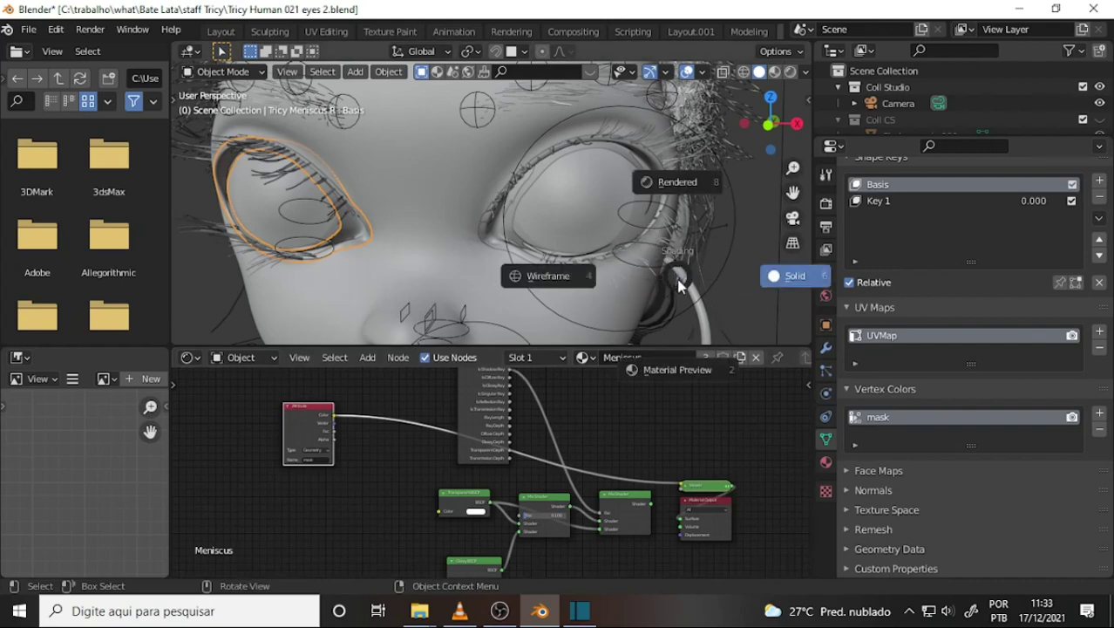
pyautogui.click(670, 368)
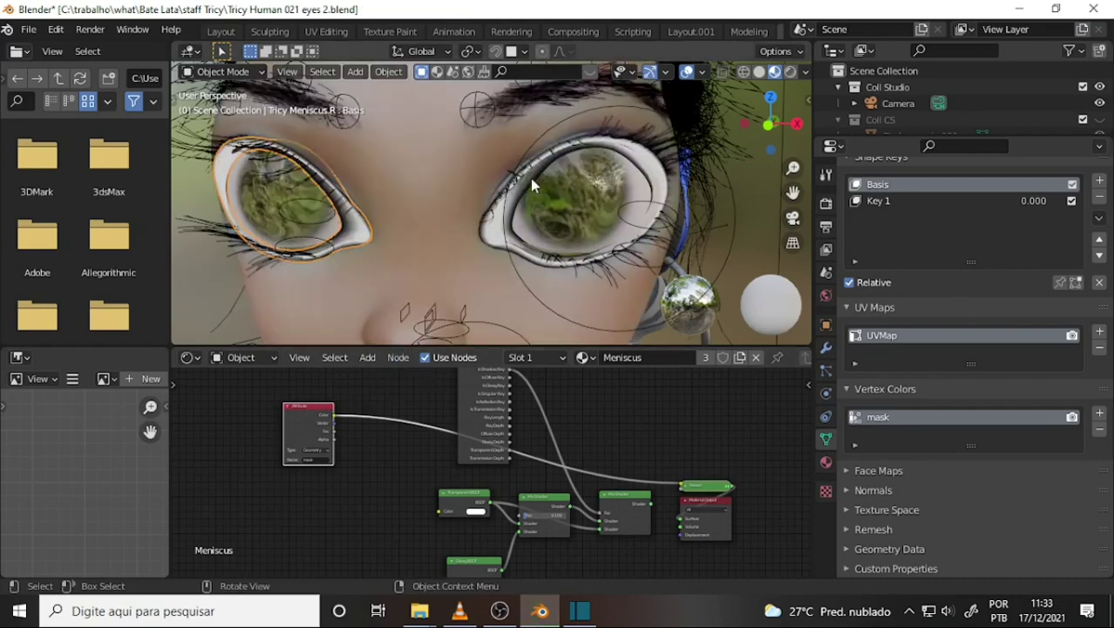
pyautogui.moveTo(487, 184)
pyautogui.mouseDown(button='middle')
pyautogui.moveTo(514, 187)
pyautogui.moveTo(505, 174)
pyautogui.moveTo(474, 184)
pyautogui.mouseUp(button='middle')
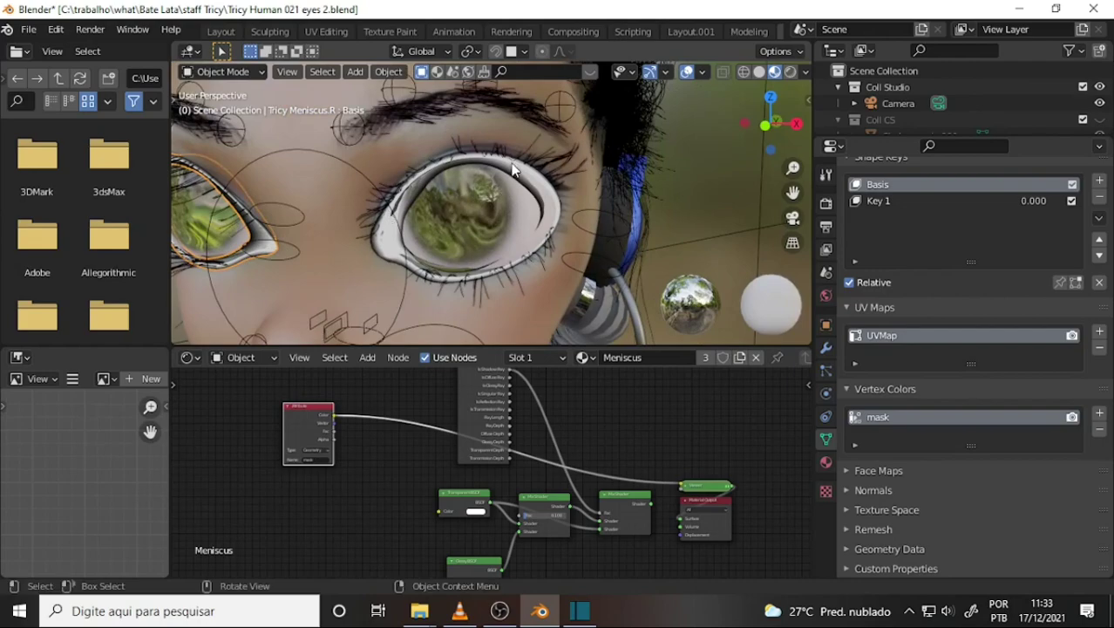
pyautogui.moveTo(509, 168)
pyautogui.mouseDown(button='middle')
pyautogui.moveTo(549, 161)
pyautogui.moveTo(524, 152)
pyautogui.moveTo(574, 154)
pyautogui.mouseUp(button='middle')
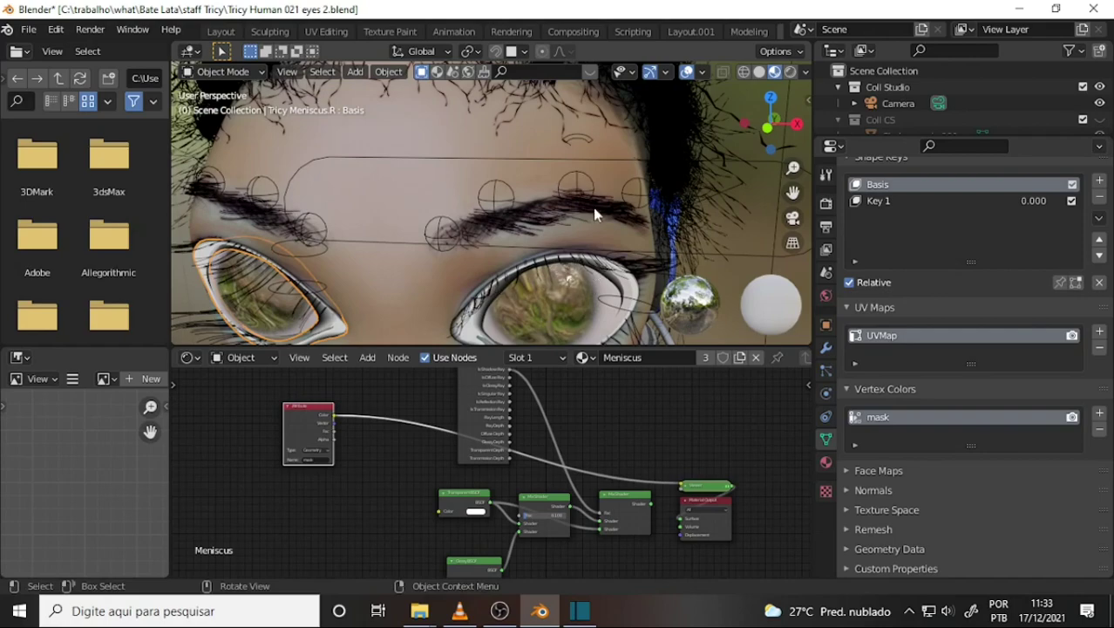
# Orbit and zoom back to a frontal view of the face, then select the Viewer node.
pyautogui.scroll(-3, 596, 216)
pyautogui.moveTo(595, 216)
pyautogui.mouseDown(button='middle')
pyautogui.moveTo(600, 187)
pyautogui.moveTo(628, 193)
pyautogui.mouseUp(button='middle')
pyautogui.moveTo(583, 202); pyautogui.dragTo(600, 197, button='middle')
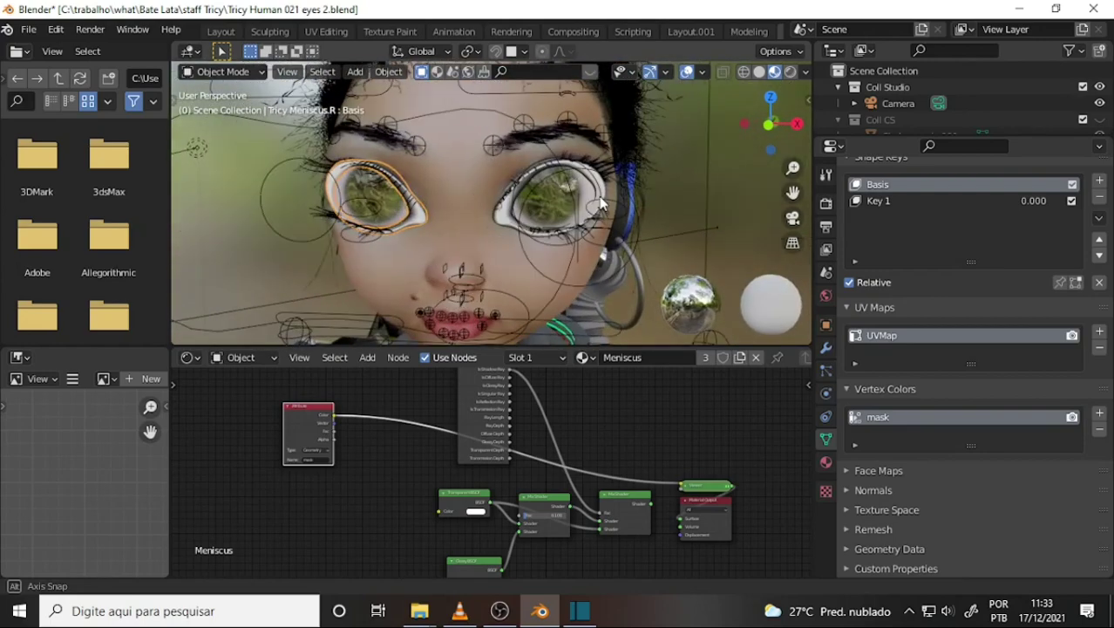
pyautogui.scroll(5, 599, 195)
pyautogui.scroll(-3, 599, 195)
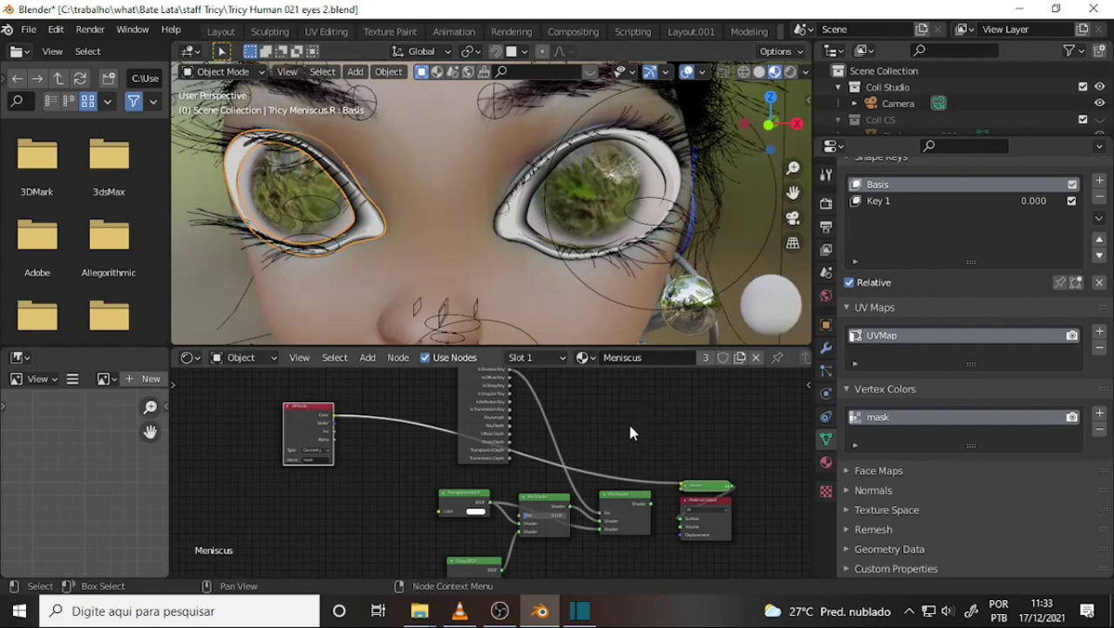
pyautogui.click(704, 493)
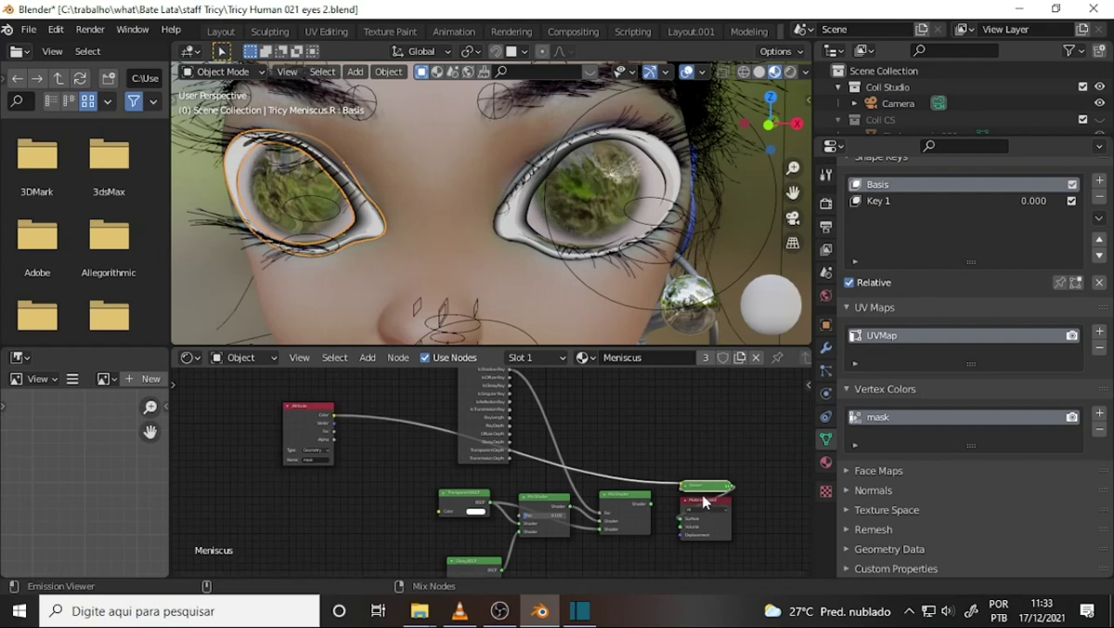
# Pan the node graph and slide the mask Attribute node further left to make room.
pyautogui.click(699, 500)
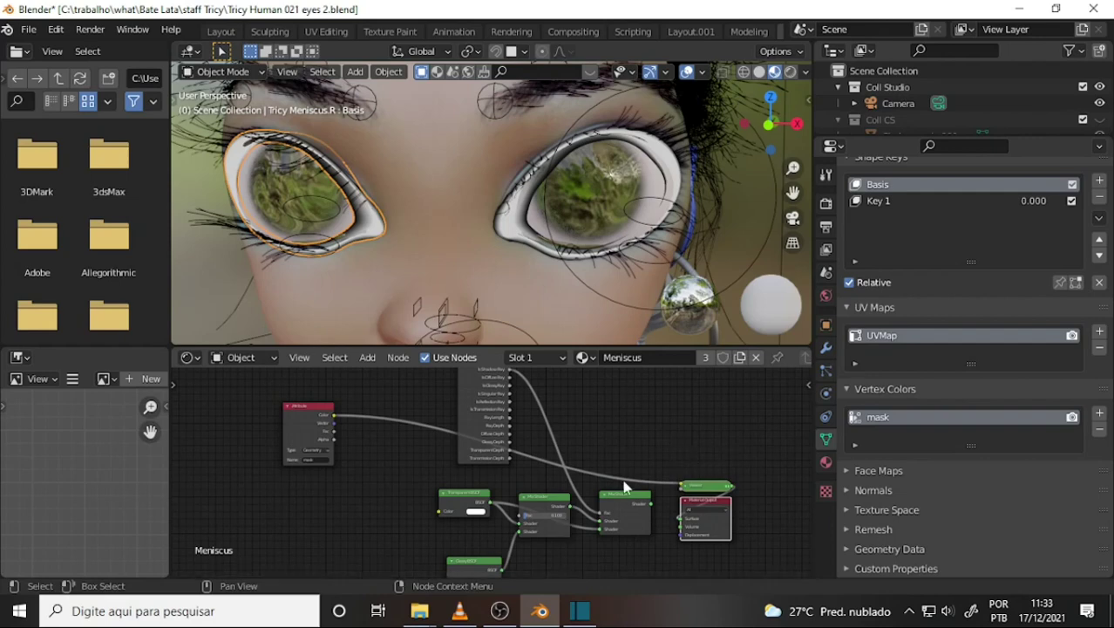
pyautogui.click(499, 610)
pyautogui.click(540, 610)
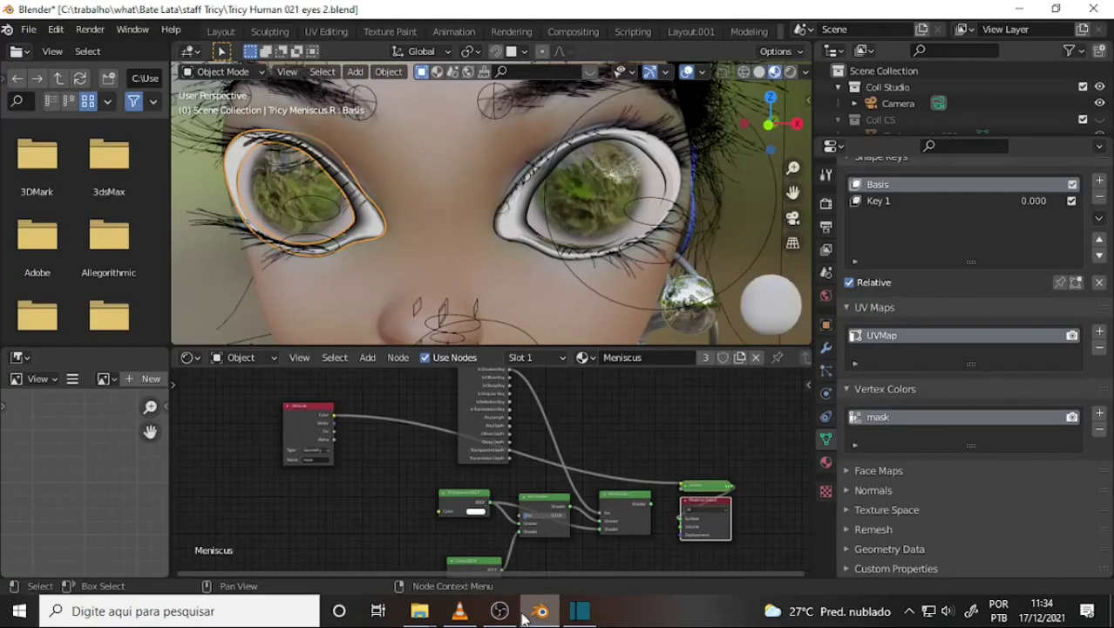
pyautogui.moveTo(402, 448); pyautogui.dragTo(455, 460, button='middle')
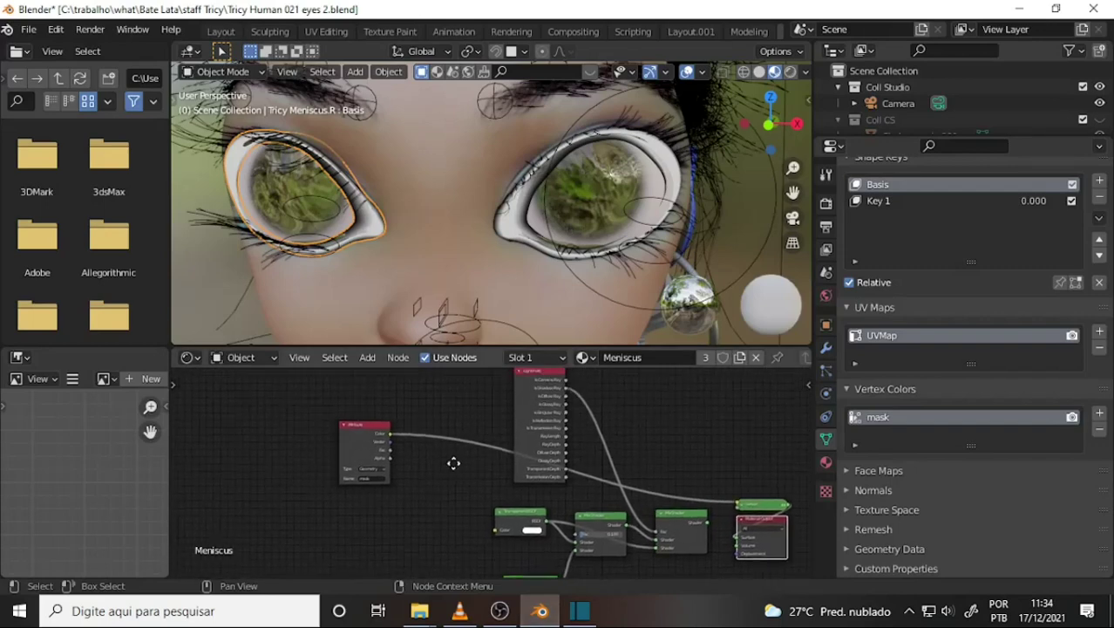
pyautogui.moveTo(373, 428); pyautogui.dragTo(335, 423)
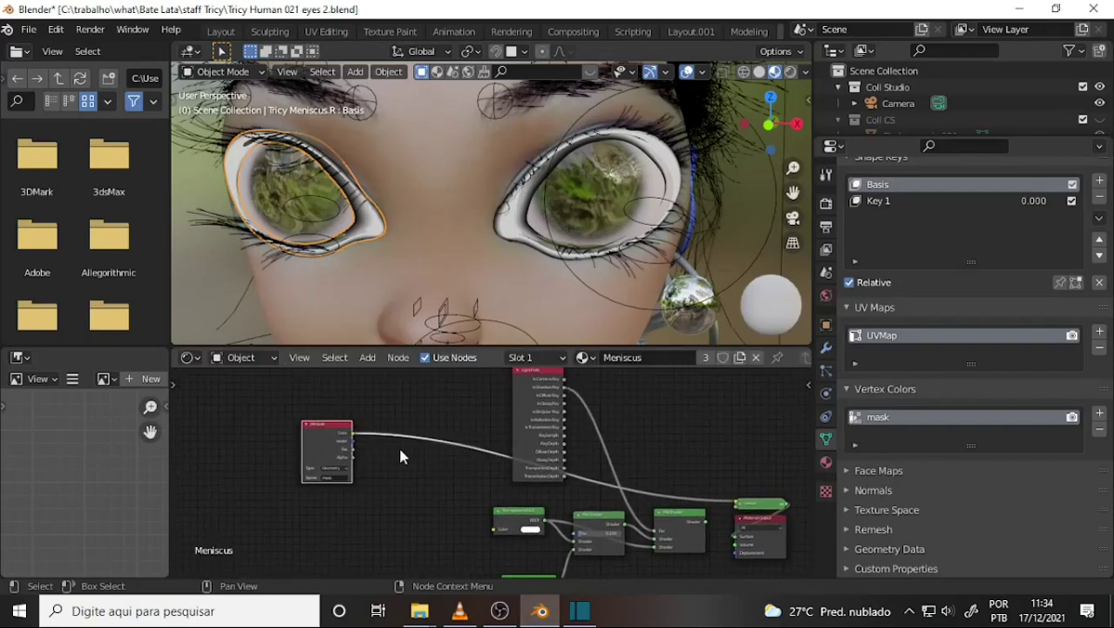
pyautogui.hotkey('shift', 'a')
pyautogui.hotkey('shift', 'a')
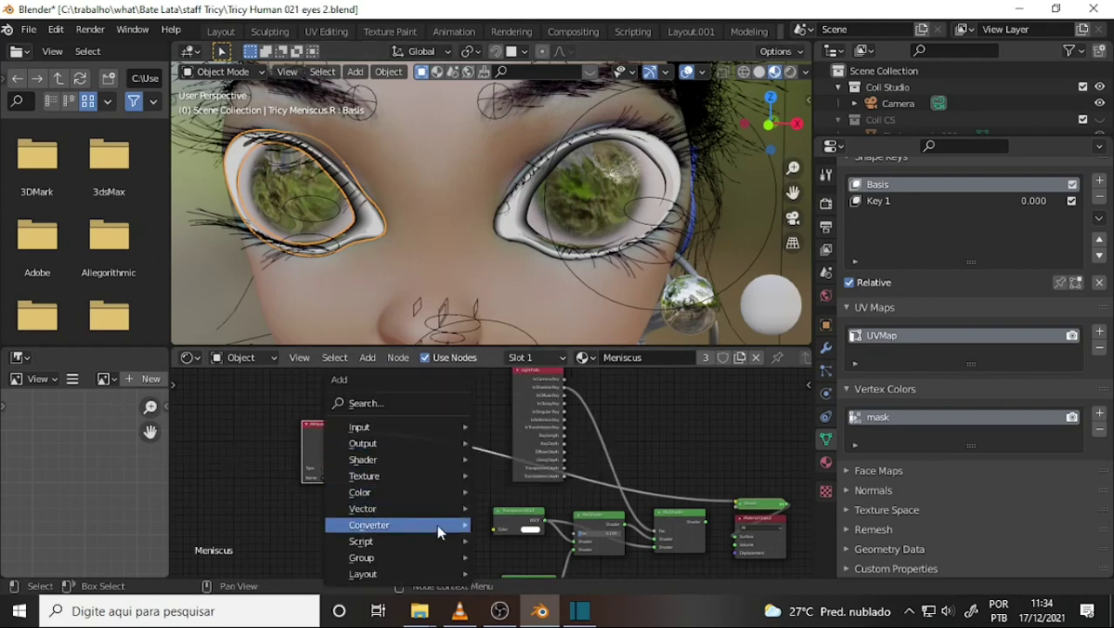
# Insert a ColorRamp on the mask link and slide its black stop to about 0.236.
pyautogui.moveTo(370, 525)
pyautogui.click(573, 326)
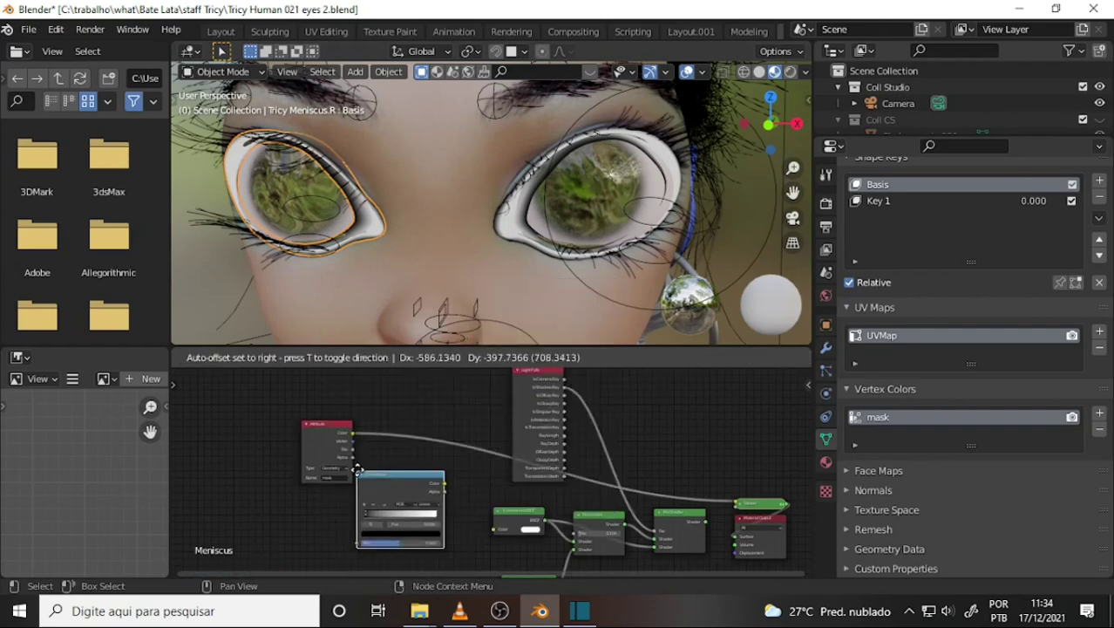
pyautogui.click(391, 414)
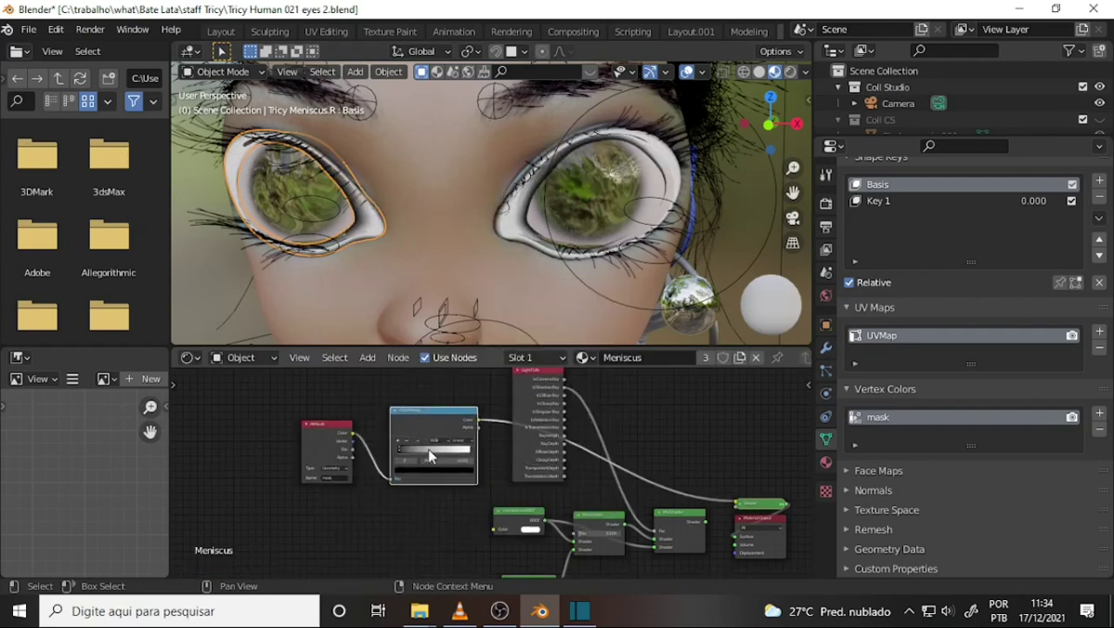
pyautogui.moveTo(400, 447)
pyautogui.mouseDown()
pyautogui.moveTo(460, 453)
pyautogui.moveTo(389, 452)
pyautogui.moveTo(416, 453)
pyautogui.mouseUp()
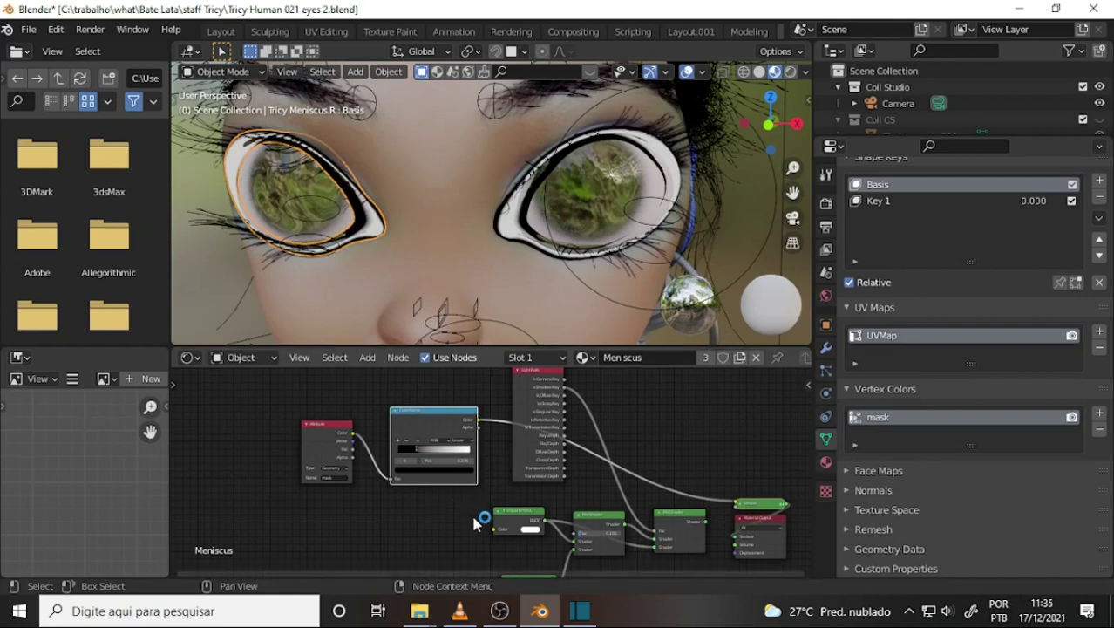
# Pan the node graph and move the Transparent BSDF node left out of the way.
pyautogui.scroll(2, 591, 431)
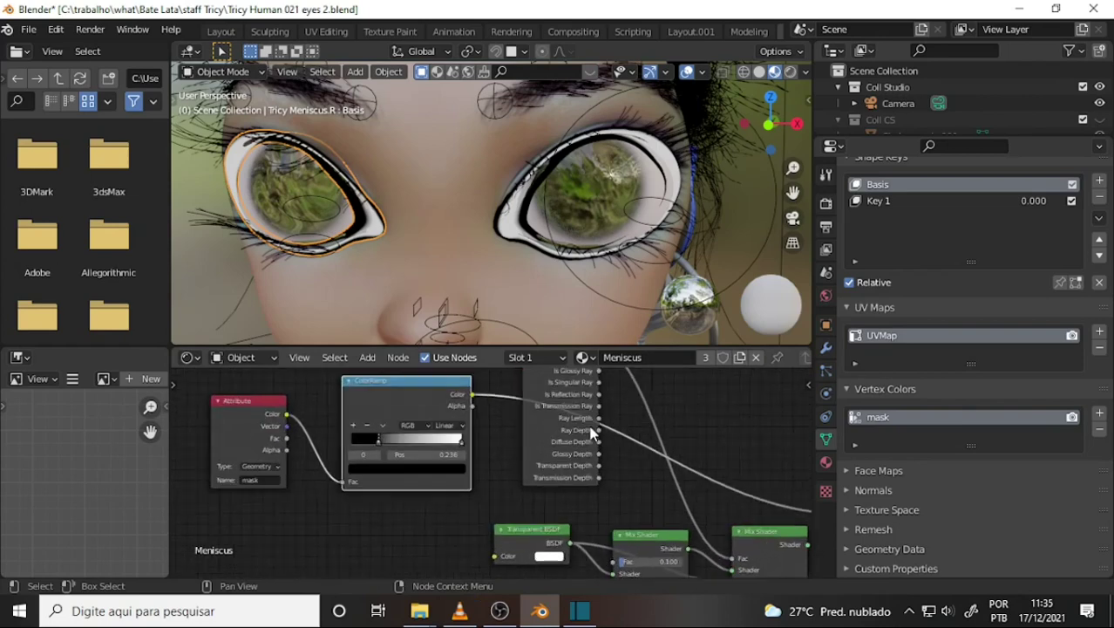
pyautogui.moveTo(534, 468); pyautogui.dragTo(420, 394, button='middle')
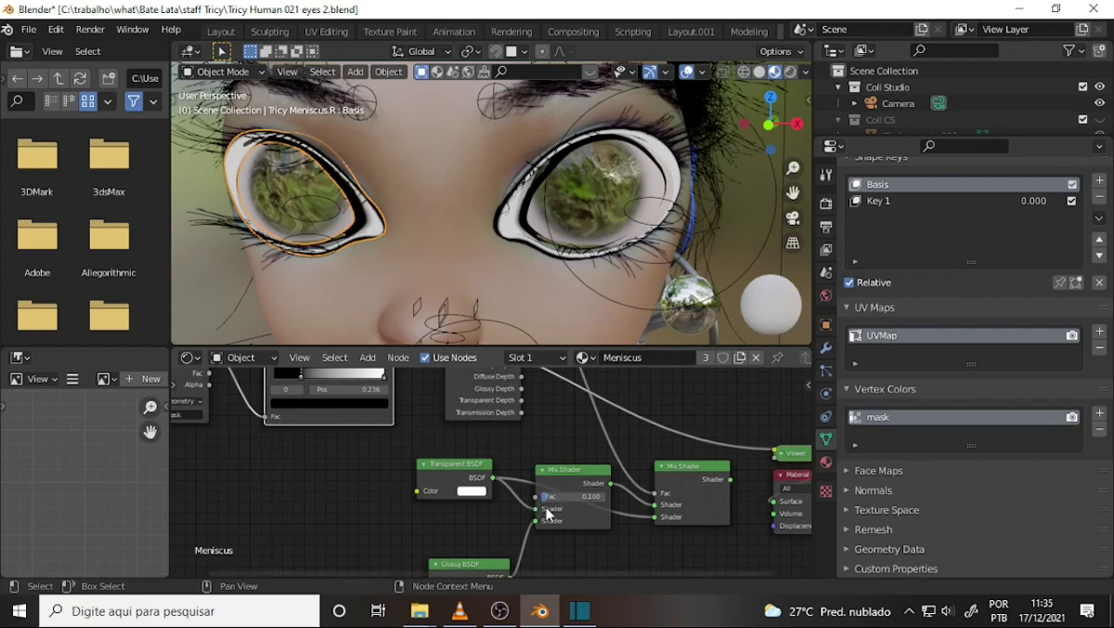
pyautogui.moveTo(458, 465)
pyautogui.mouseDown()
pyautogui.moveTo(393, 473)
pyautogui.moveTo(381, 524)
pyautogui.mouseUp()
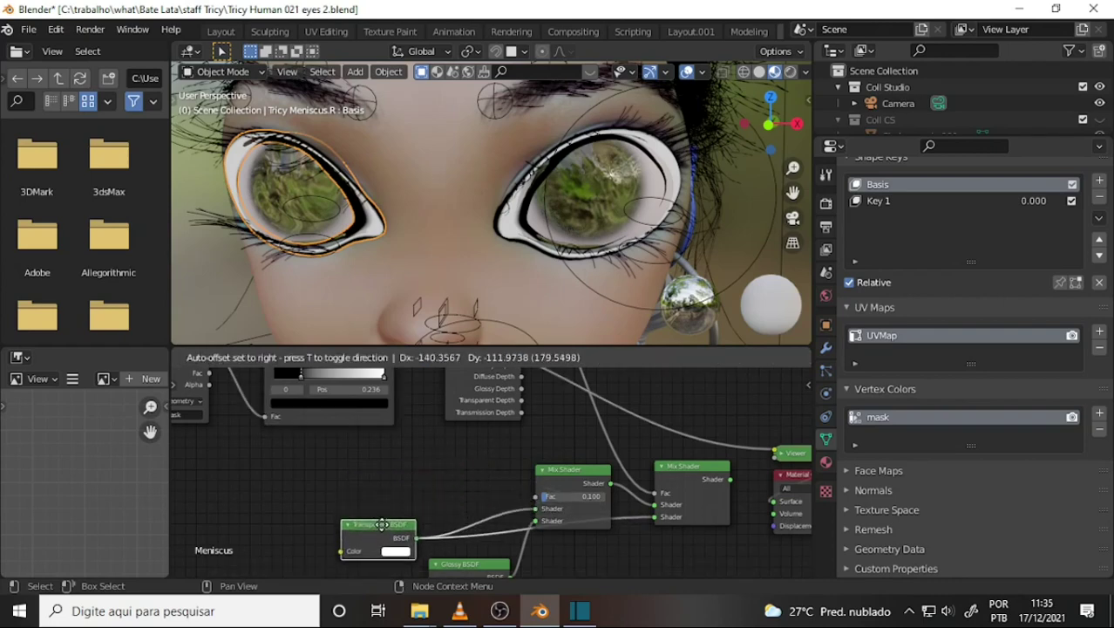
pyautogui.moveTo(476, 472)
pyautogui.mouseDown(button='middle')
pyautogui.moveTo(523, 533)
pyautogui.moveTo(557, 506)
pyautogui.mouseUp(button='middle')
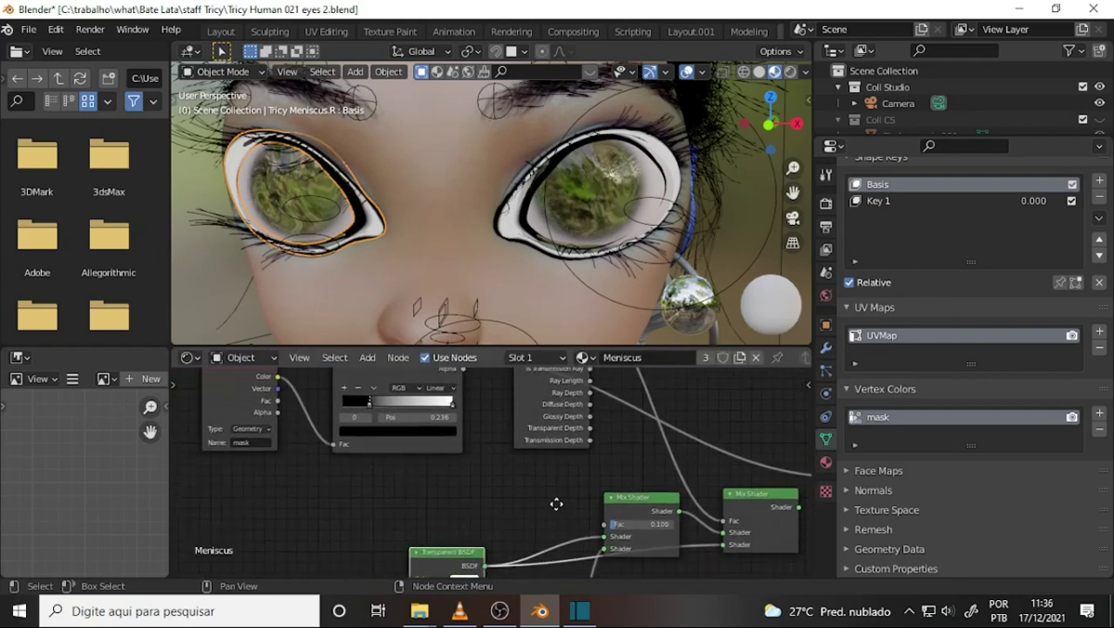
# Set the ColorRamp's white stop at position 1.000 to black with brightness value 0.
pyautogui.click(451, 404)
pyautogui.click(427, 433)
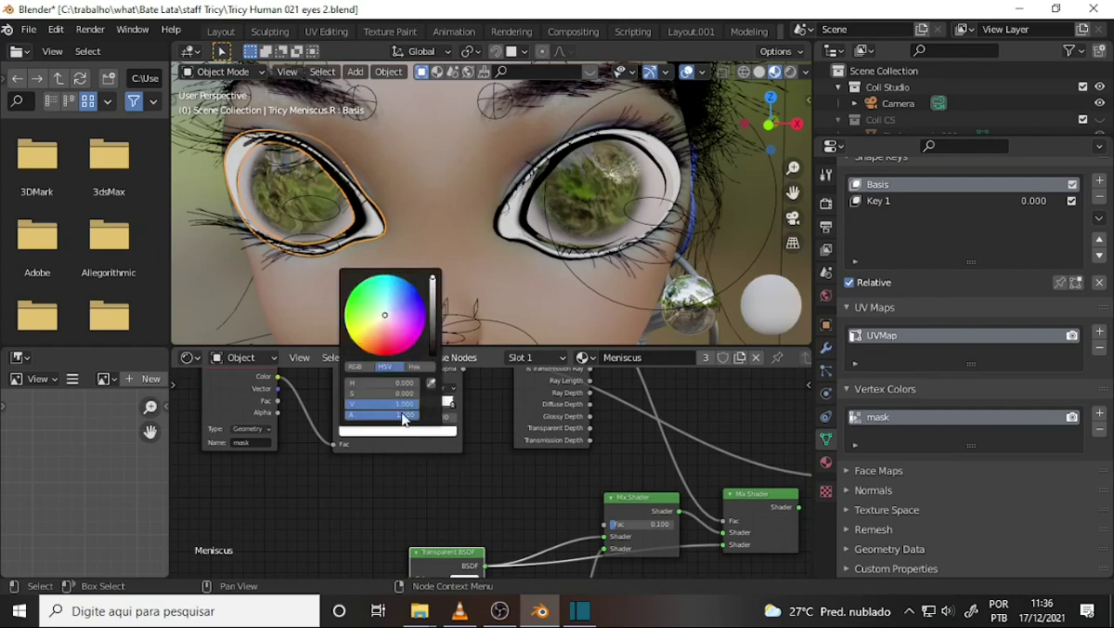
pyautogui.click(404, 404)
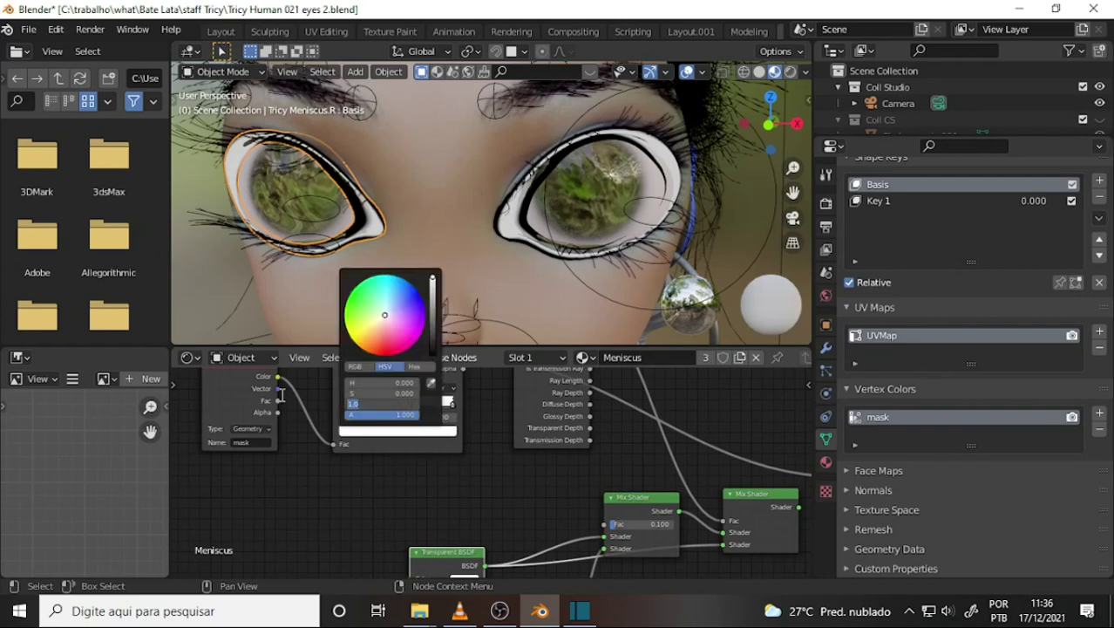
pyautogui.write('0')
pyautogui.press('Return')
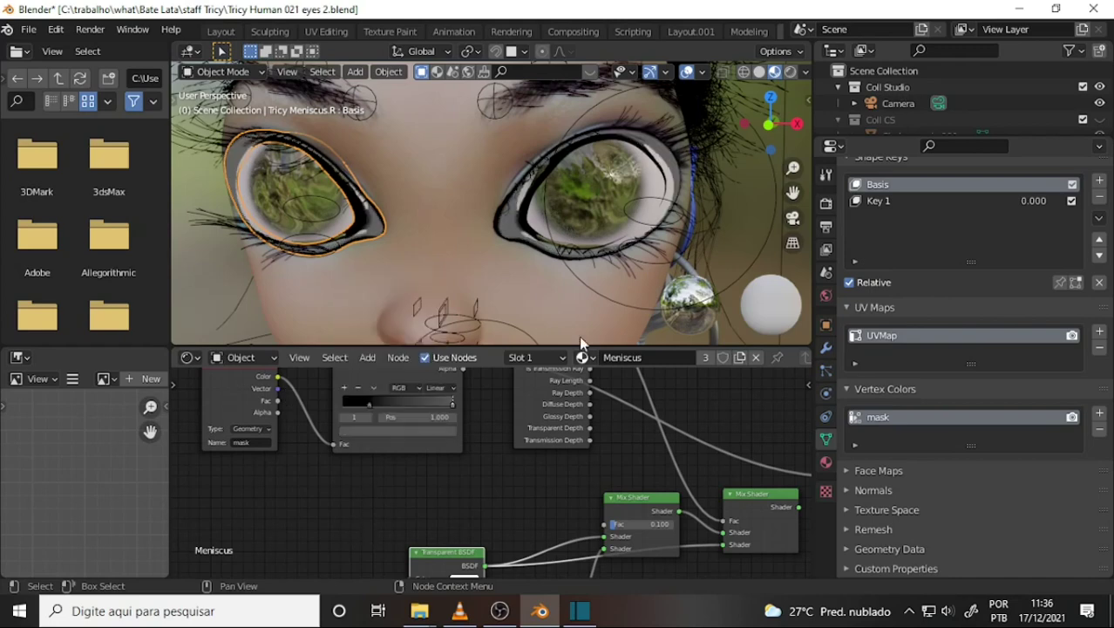
pyautogui.moveTo(495, 454); pyautogui.dragTo(378, 462, button='middle')
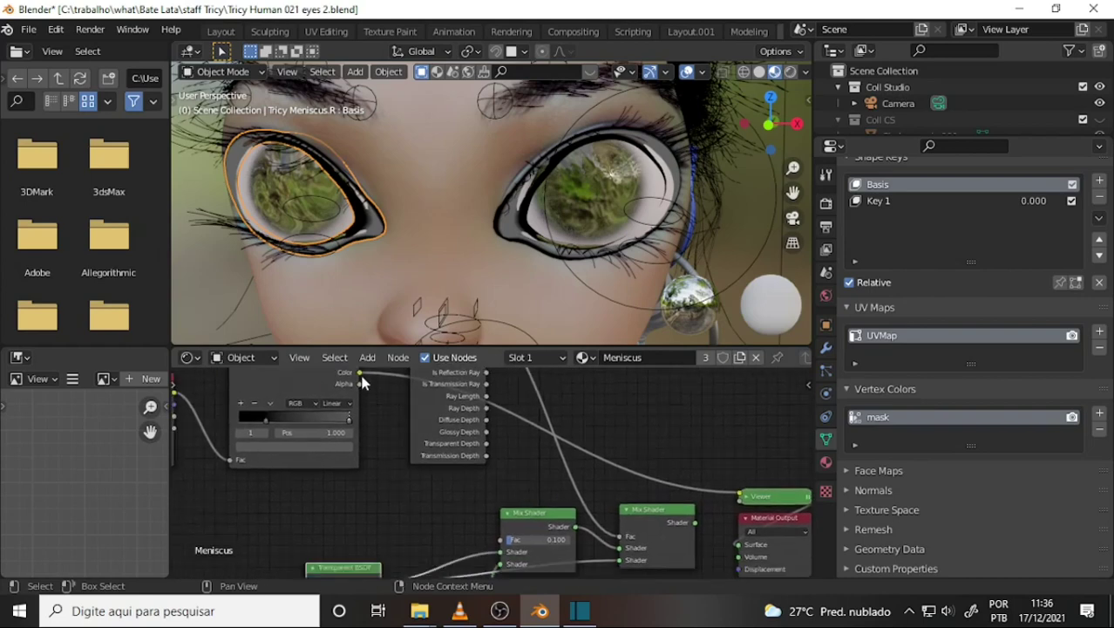
# Wire the ramp into the Mix Shader factor, delete the Viewer, and reconnect the last Mix Shader to Surface.
pyautogui.moveTo(361, 373); pyautogui.dragTo(502, 541)
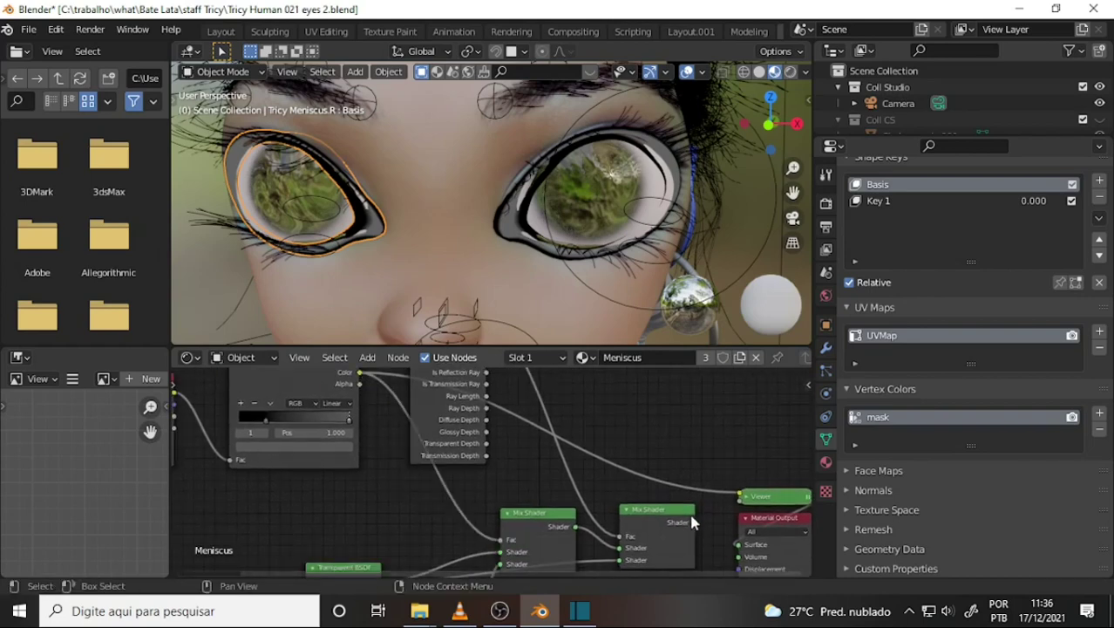
pyautogui.click(783, 502)
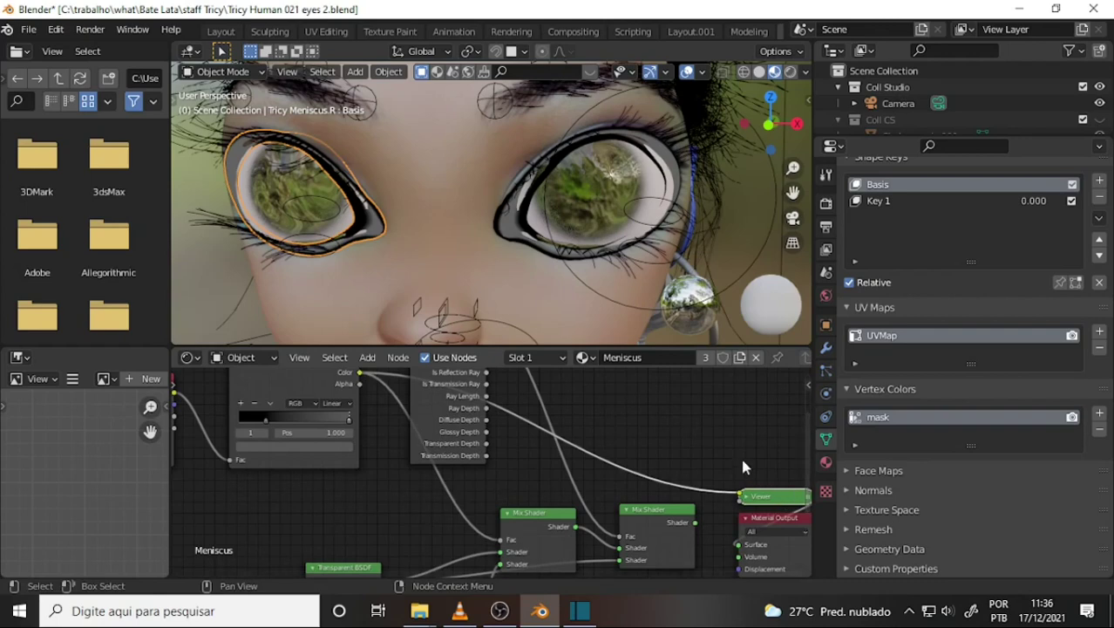
pyautogui.press('x')
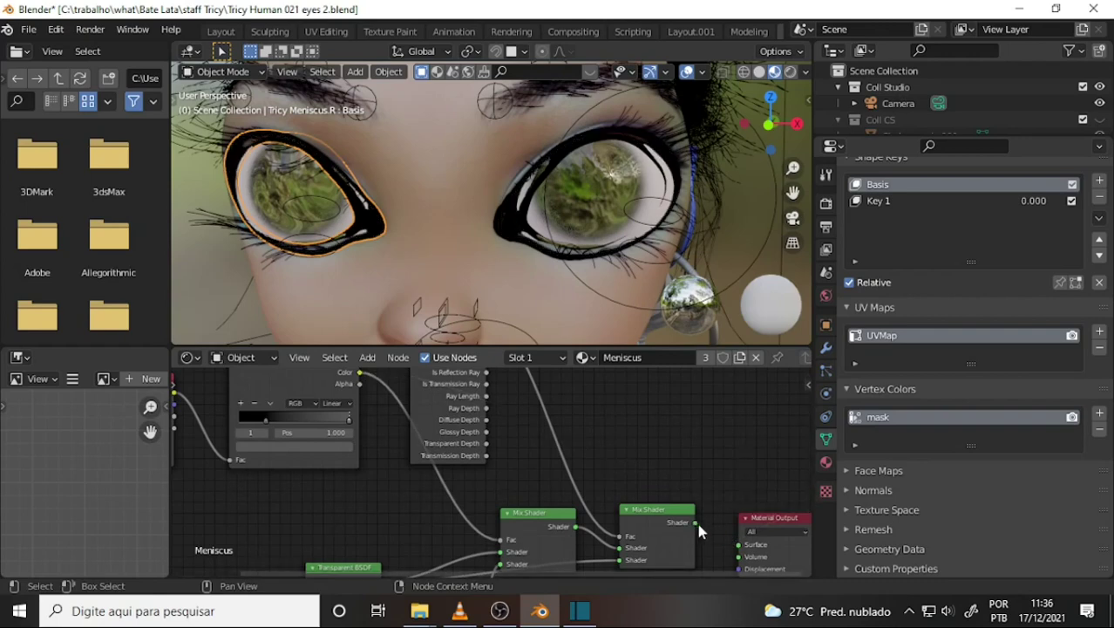
pyautogui.moveTo(695, 523); pyautogui.dragTo(738, 544)
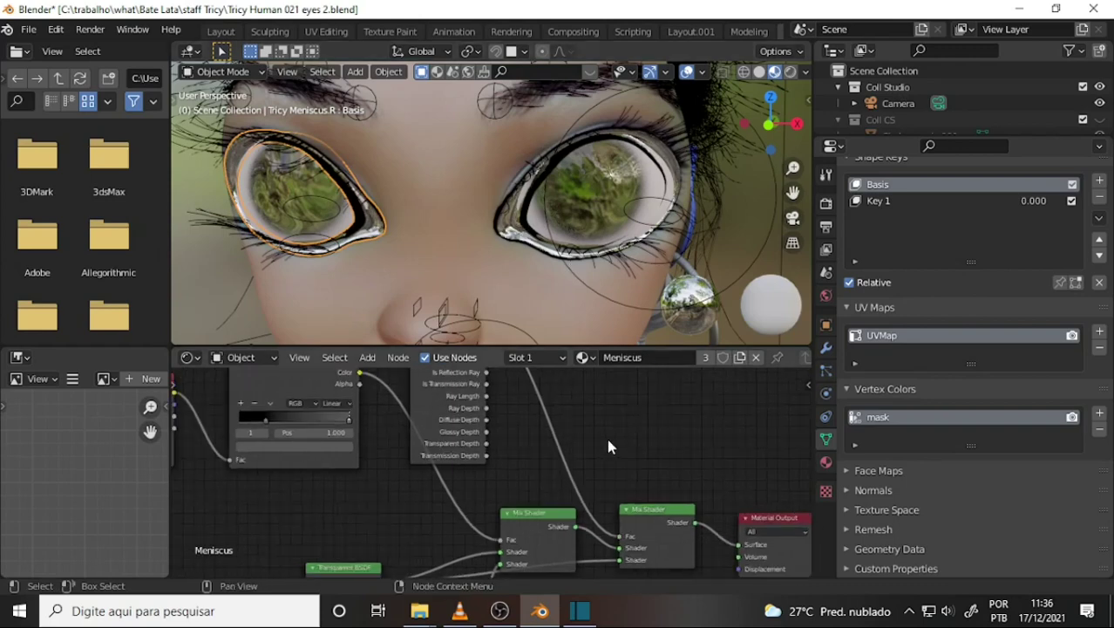
pyautogui.press('z')
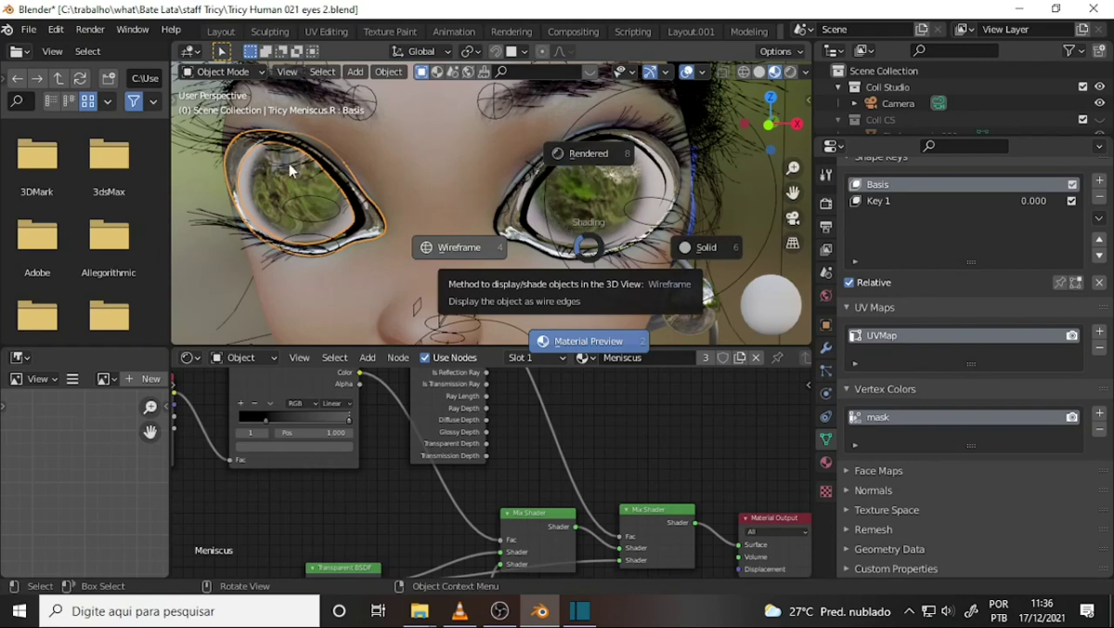
# Draw a Ctrl+B render region around the eyes in wireframe, then switch the viewport to Rendered shading.
pyautogui.press('ctrl')
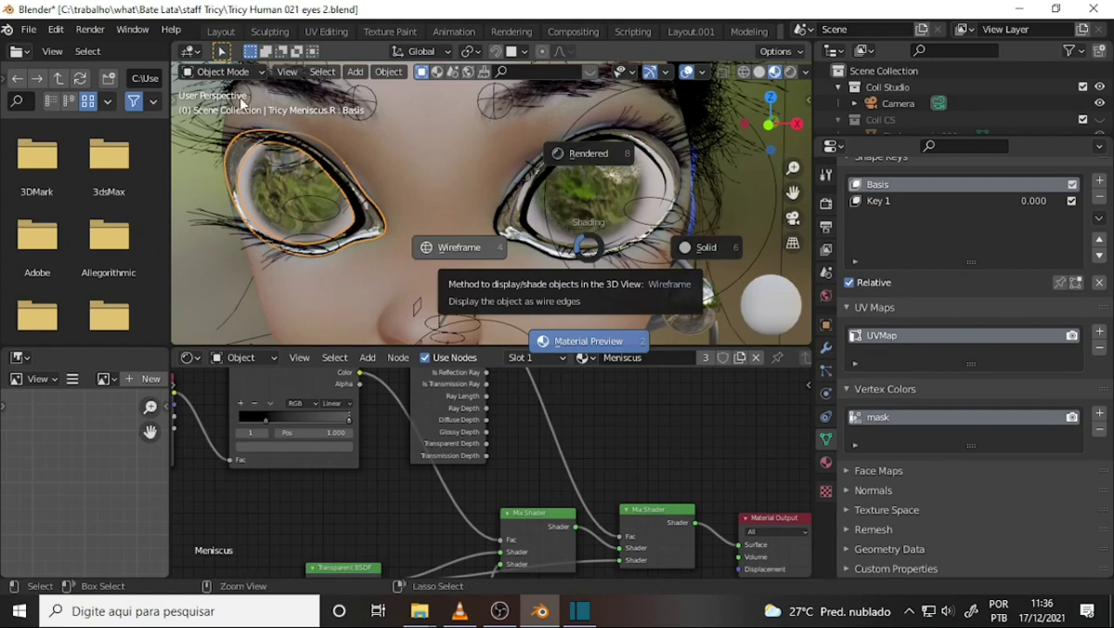
pyautogui.click(202, 114)
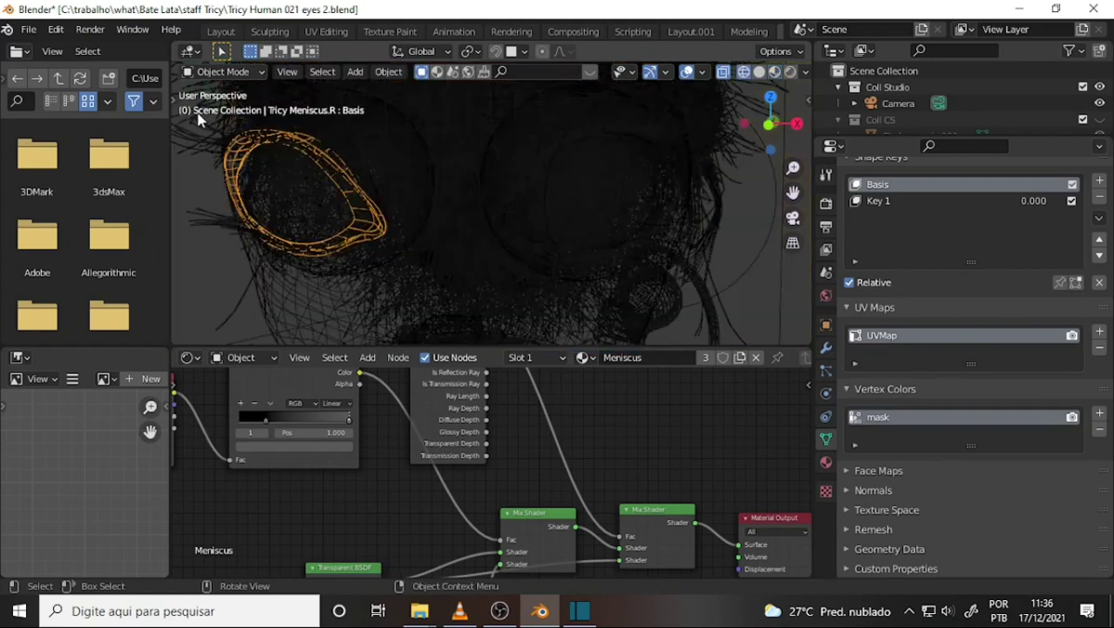
pyautogui.moveTo(203, 109)
pyautogui.mouseDown()
pyautogui.moveTo(435, 255)
pyautogui.moveTo(757, 301)
pyautogui.mouseUp()
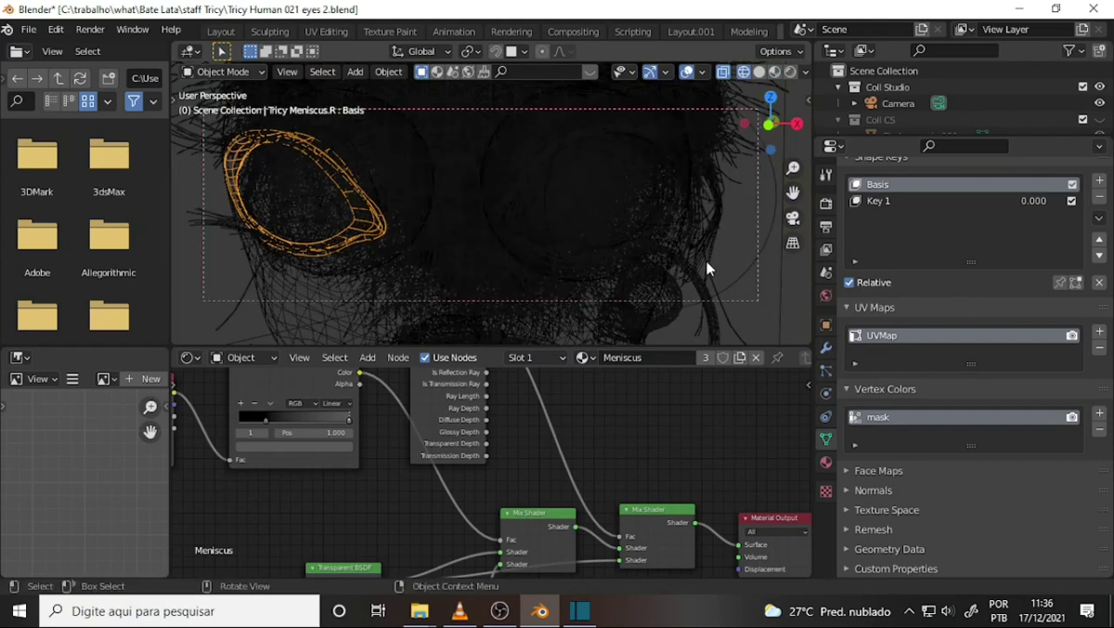
pyautogui.press('z')
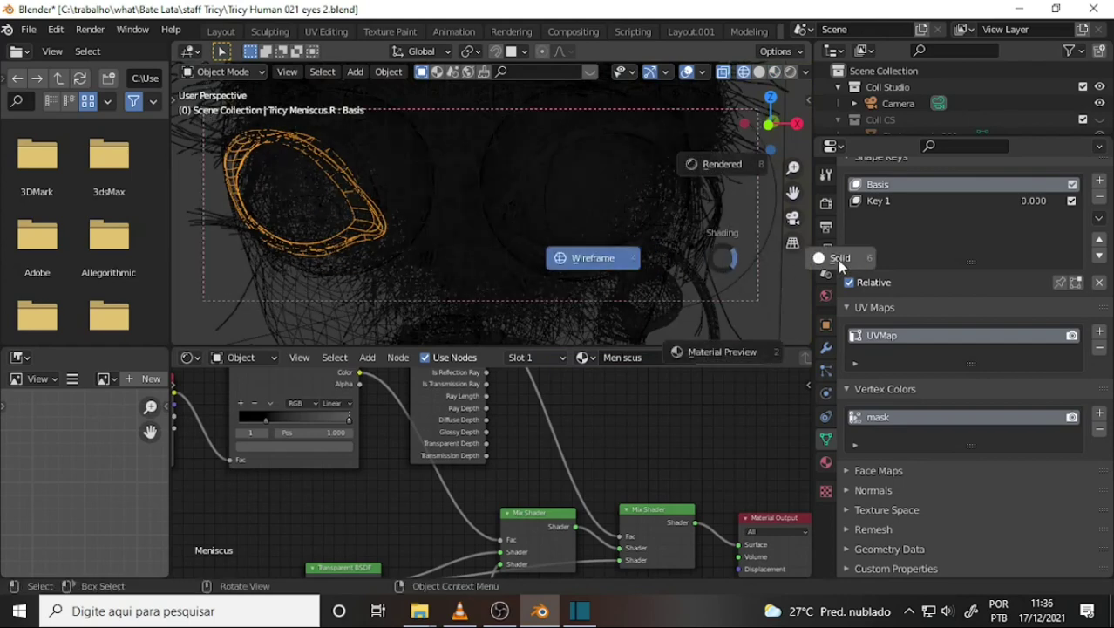
pyautogui.click(718, 352)
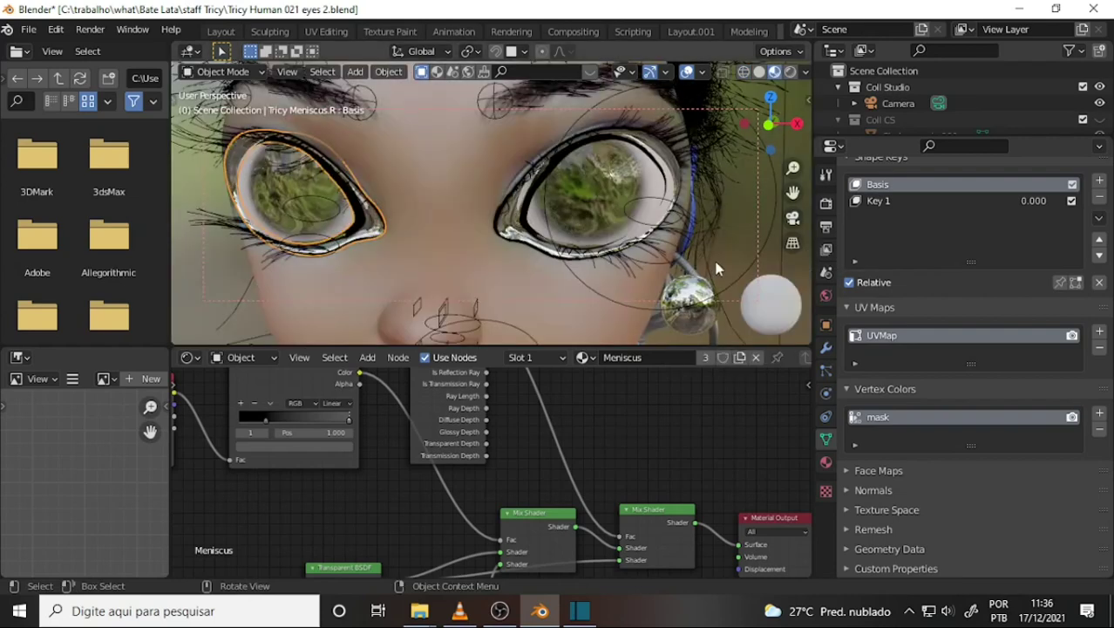
pyautogui.press('z')
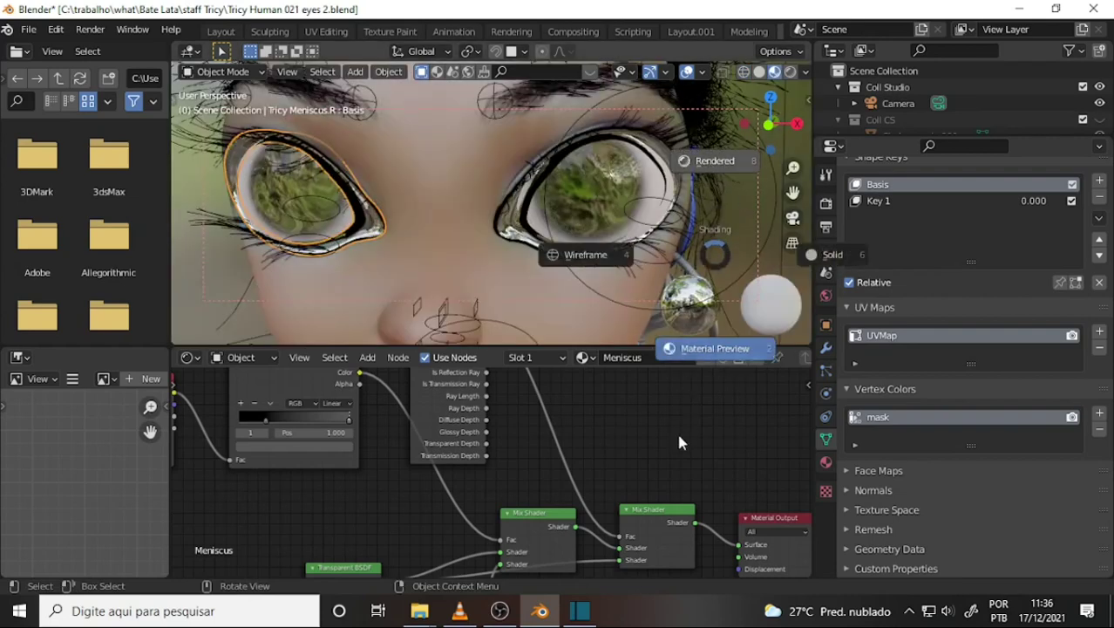
pyautogui.press('8')
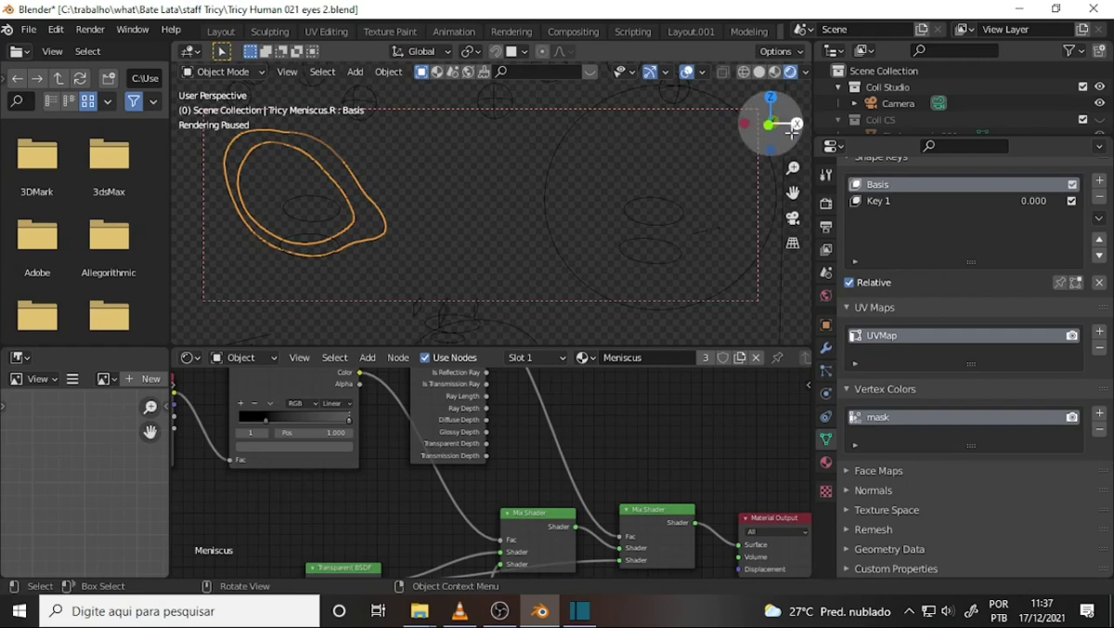
# Resize the viewport and properties panels and resume the live viewport render.
pyautogui.moveTo(812, 102); pyautogui.dragTo(932, 102)
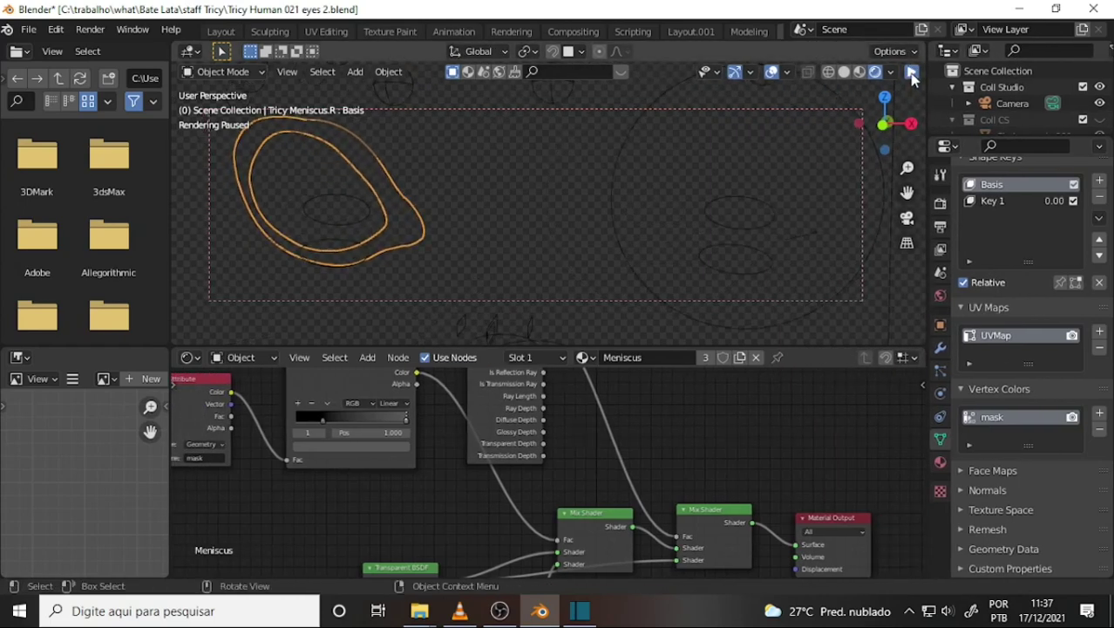
pyautogui.click(912, 75)
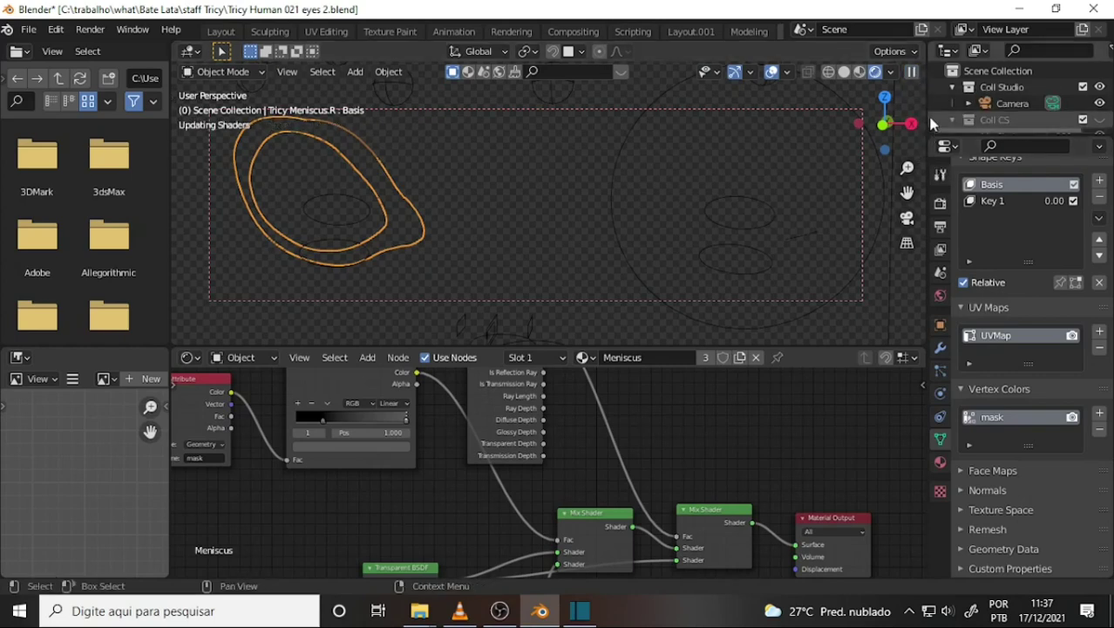
pyautogui.moveTo(927, 104); pyautogui.dragTo(789, 131)
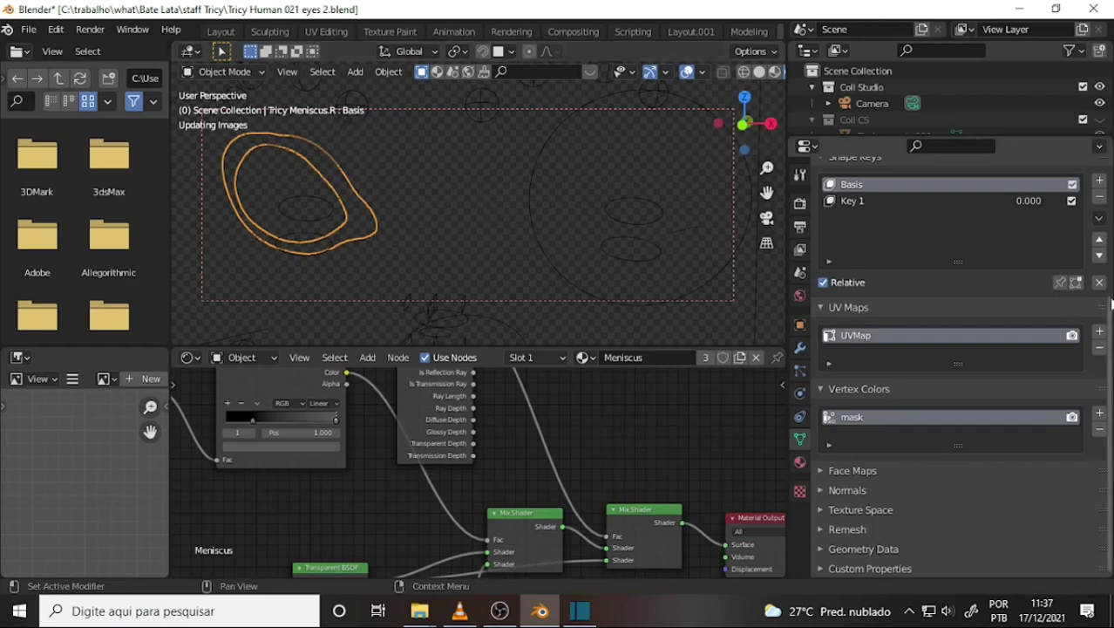
pyautogui.scroll(5, 950, 349)
pyautogui.scroll(2, 950, 348)
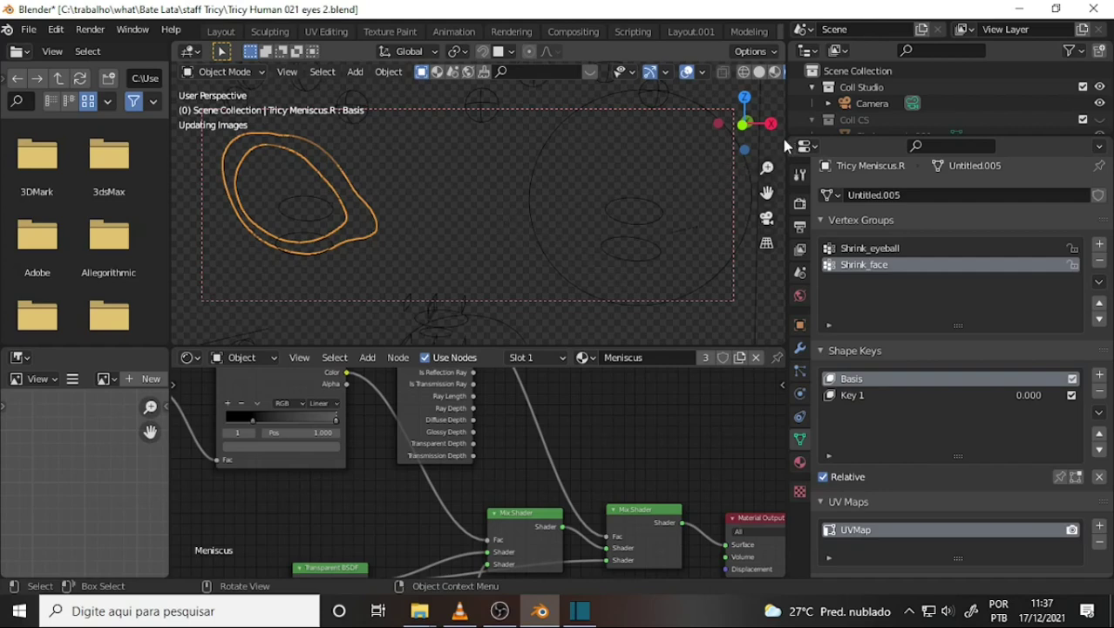
# Duplicate the meniscus as a mirrored copy for the other eye, then inspect the rig and hair.
pyautogui.hotkey('shift', 'd')
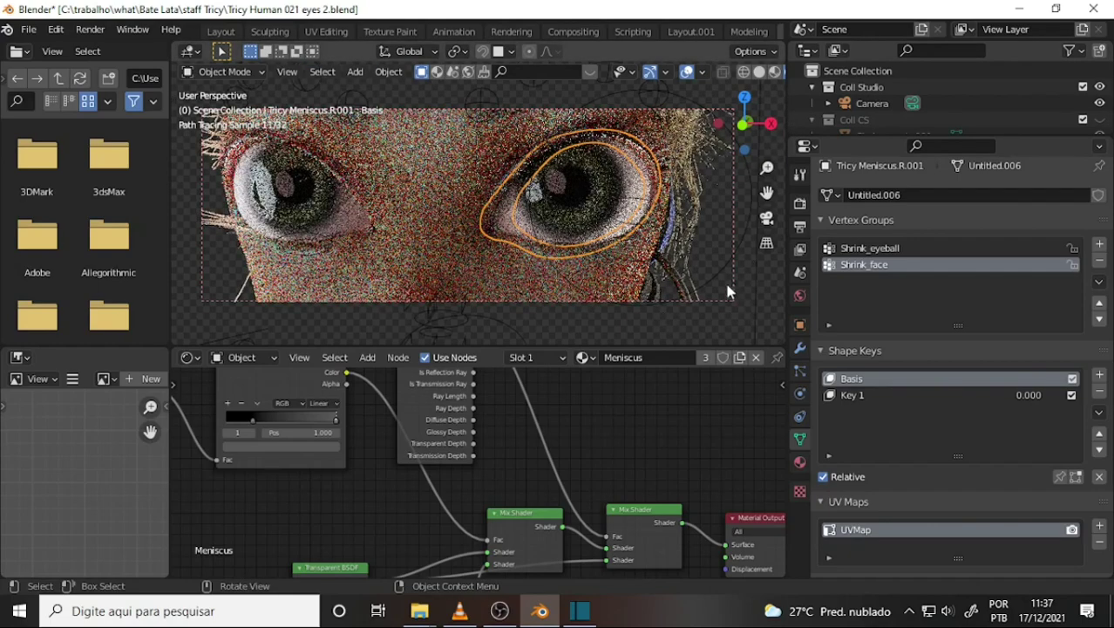
pyautogui.click(222, 267)
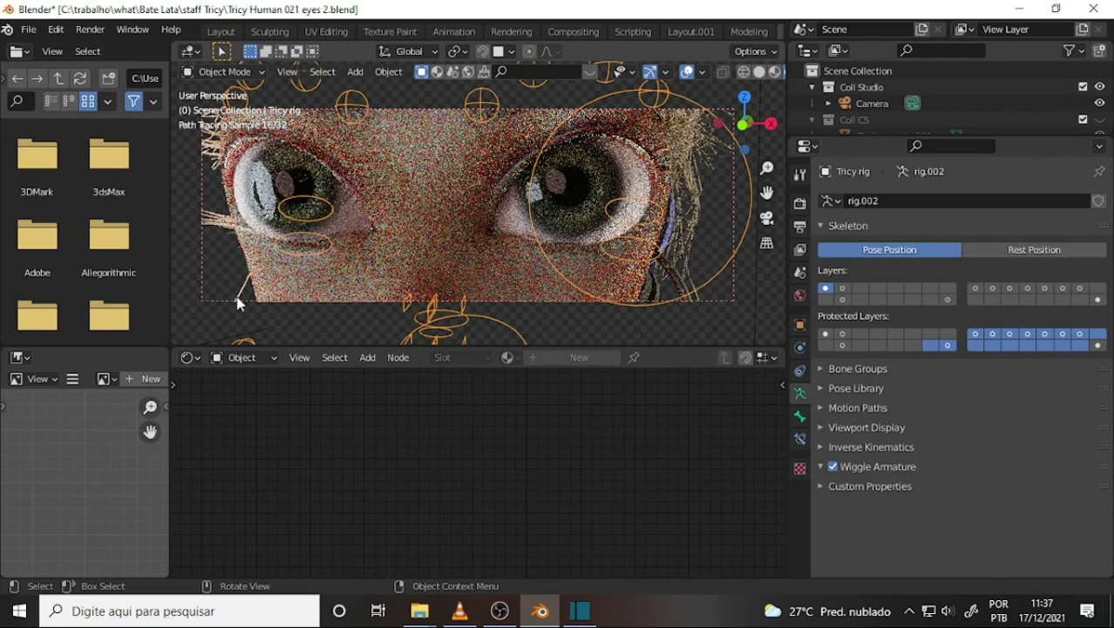
pyautogui.click(218, 320)
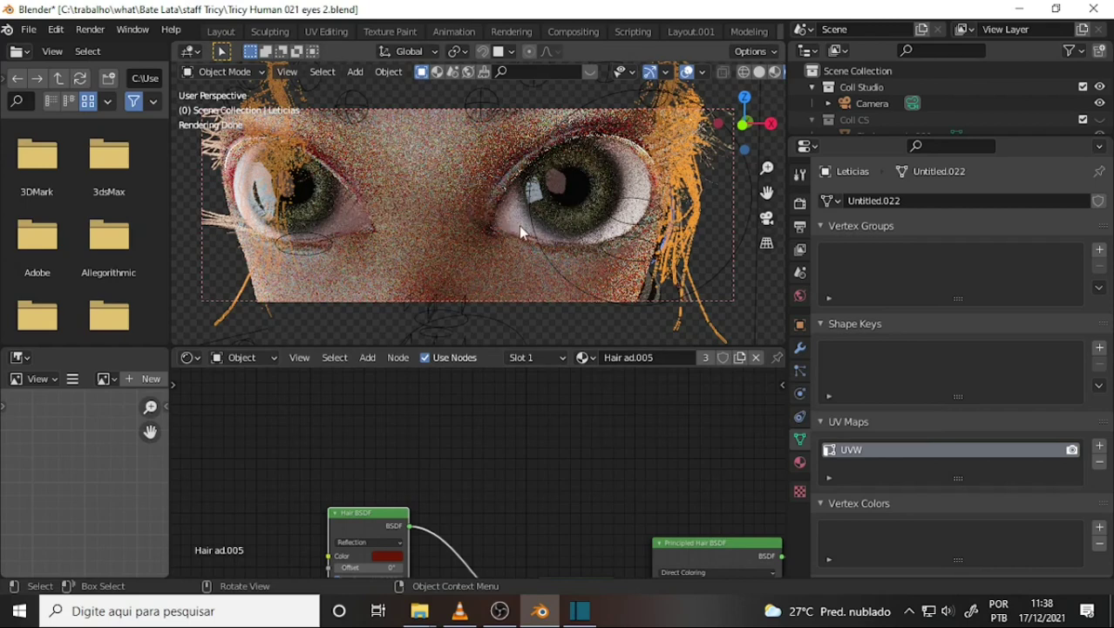
# Switch the viewport back to solid shading and start the final camera render.
pyautogui.press('z')
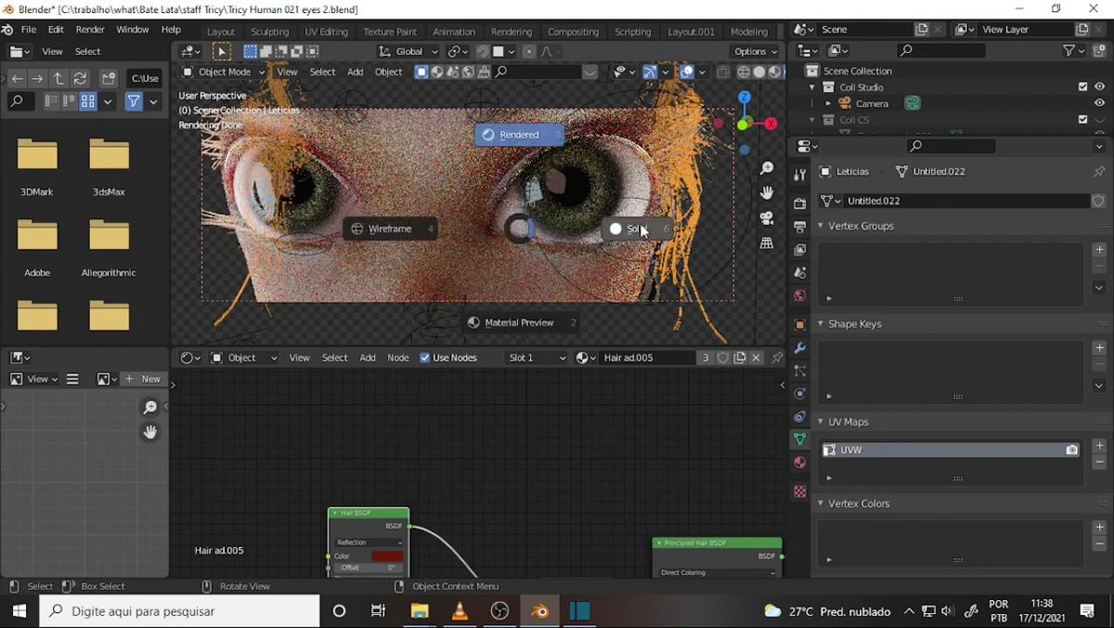
pyautogui.click(642, 231)
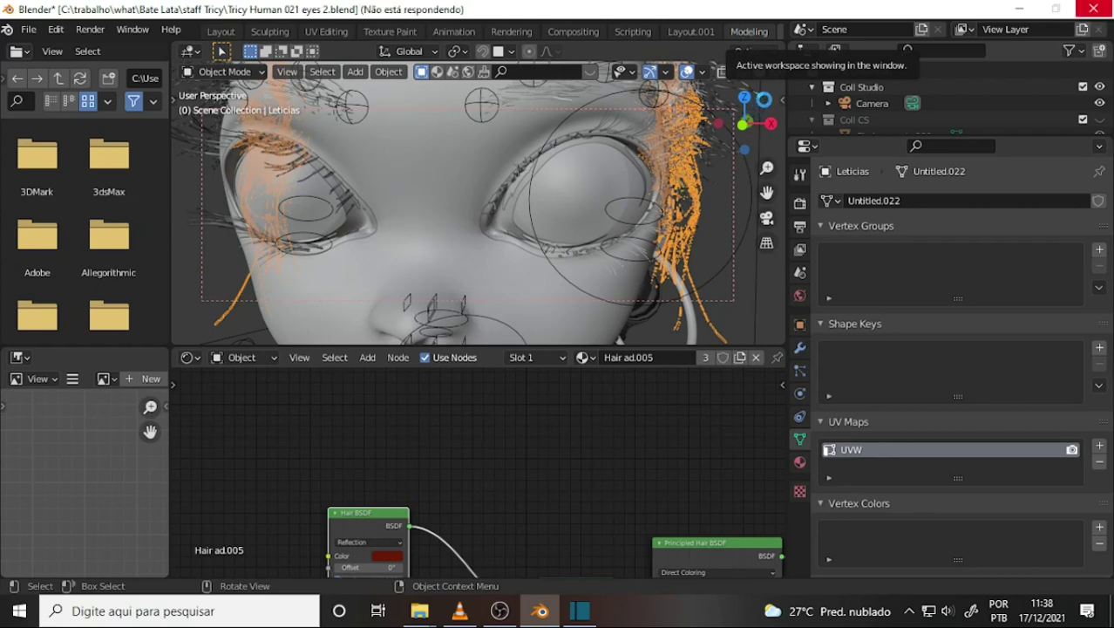
pyautogui.click(499, 610)
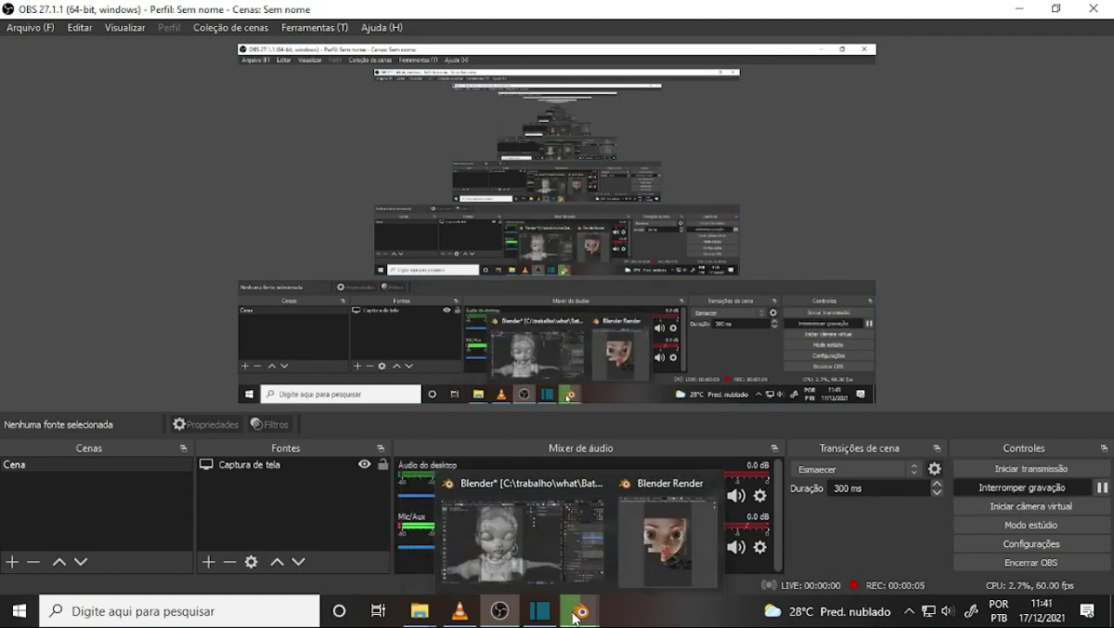
# Inspect the render result showing glossy, wet eye rims, then close the render window.
pyautogui.click(498, 547)
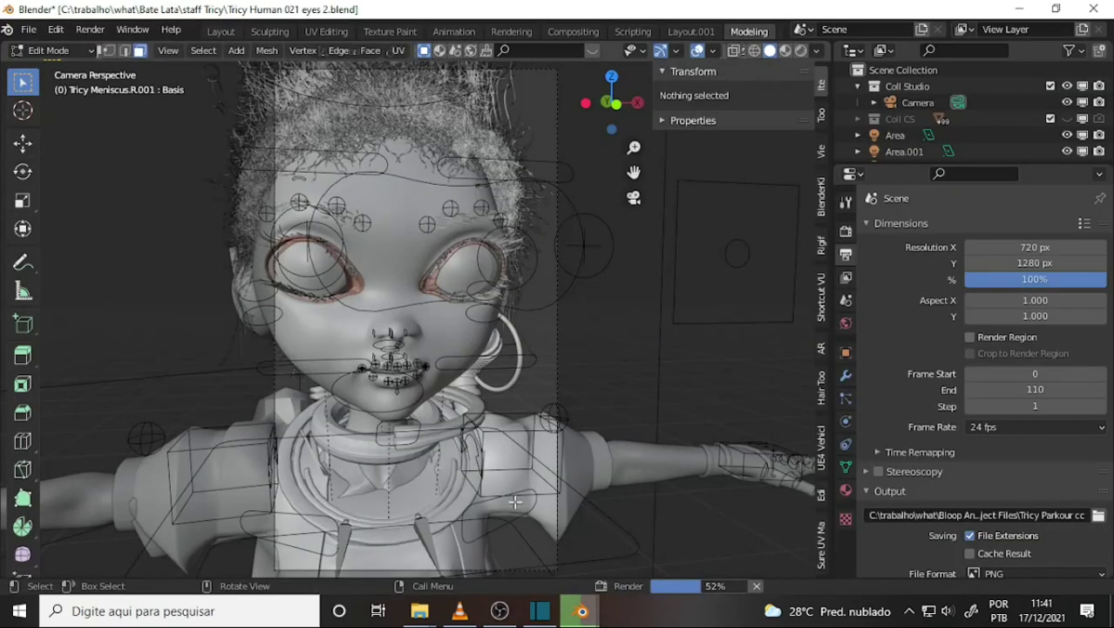
pyautogui.click(655, 534)
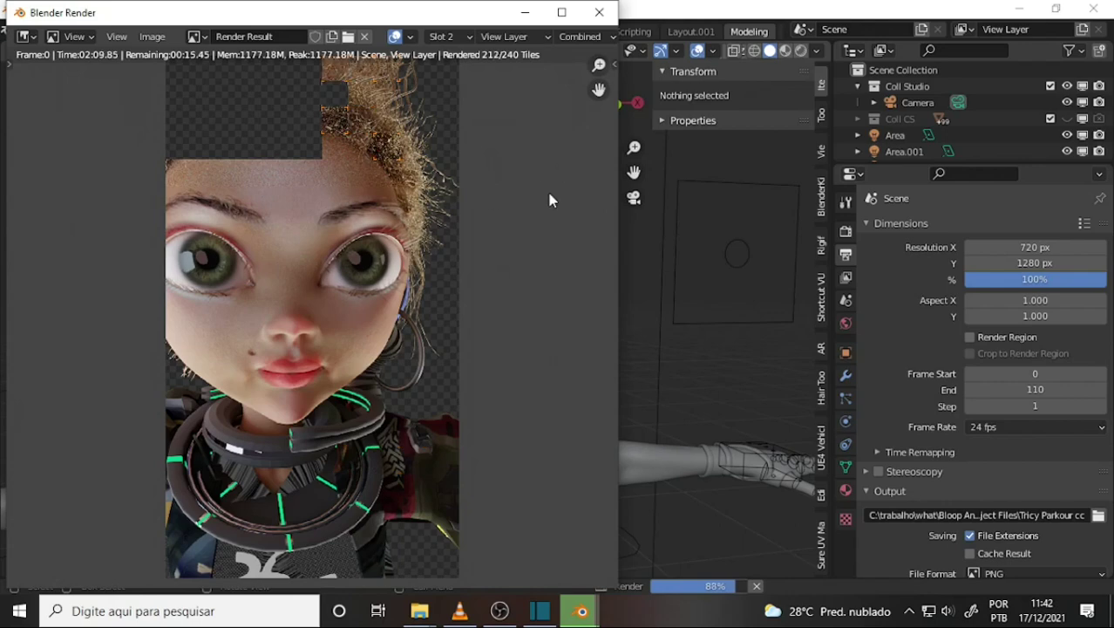
pyautogui.click(604, 10)
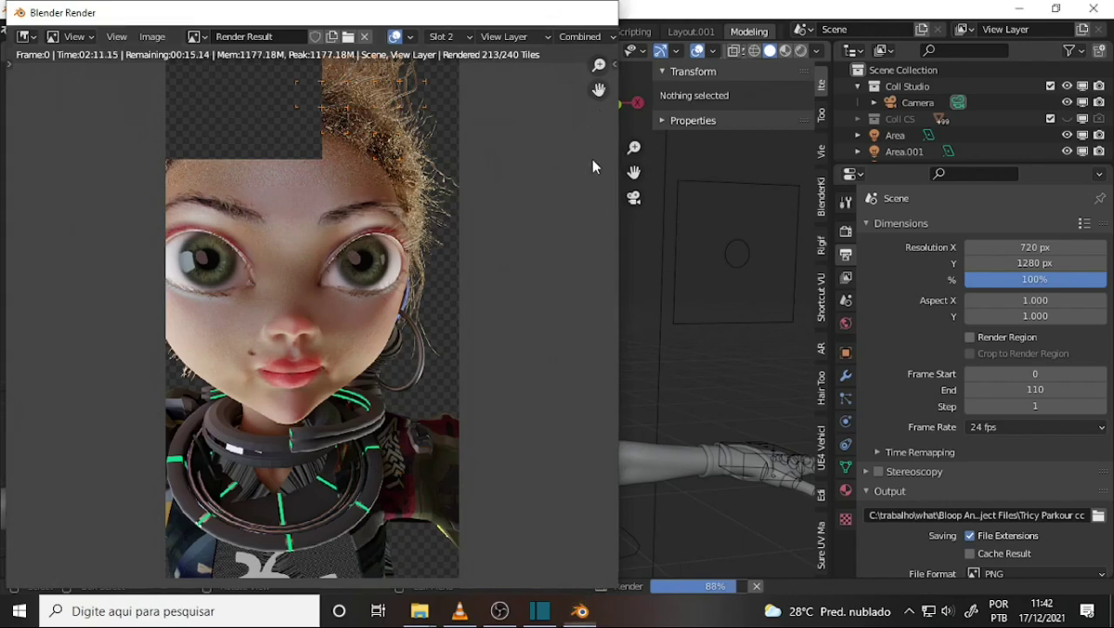
pyautogui.scroll(2, 533, 232)
# Orbit around the head to inspect the eye rim and save the blend file.
pyautogui.scroll(1, 533, 230)
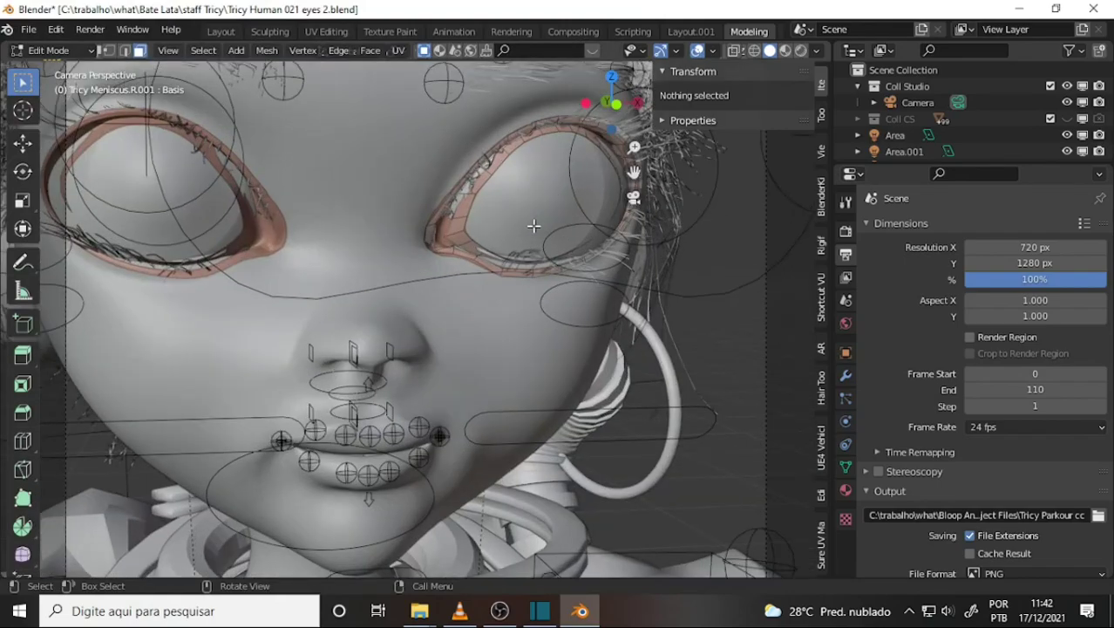
pyautogui.scroll(2, 533, 228)
pyautogui.scroll(1, 533, 228)
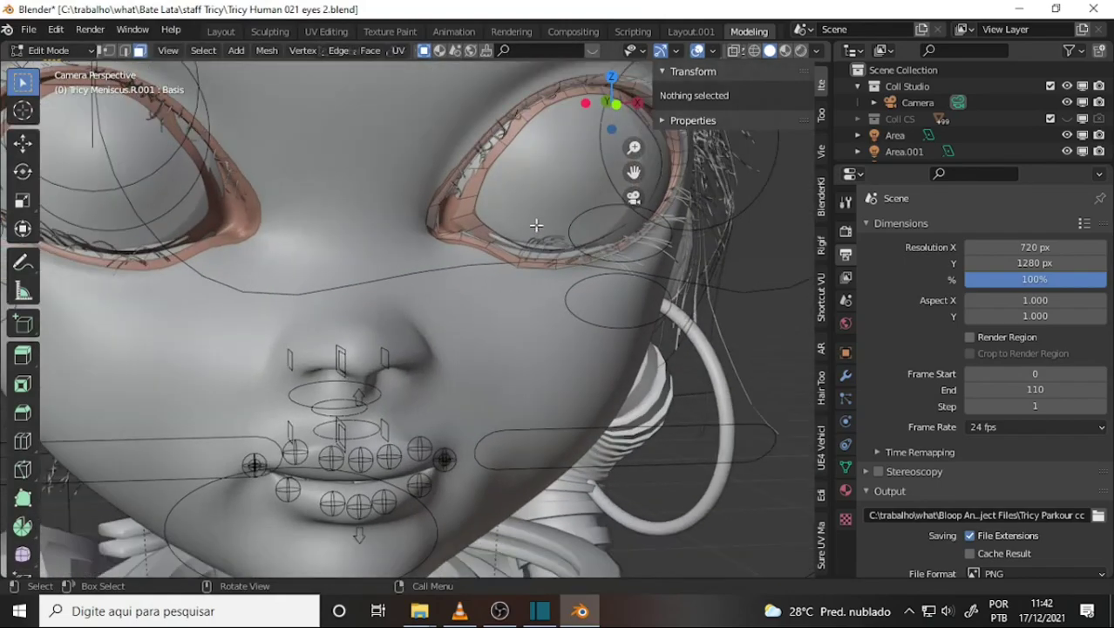
pyautogui.moveTo(536, 225); pyautogui.dragTo(524, 228, button='middle')
pyautogui.scroll(5, 542, 225)
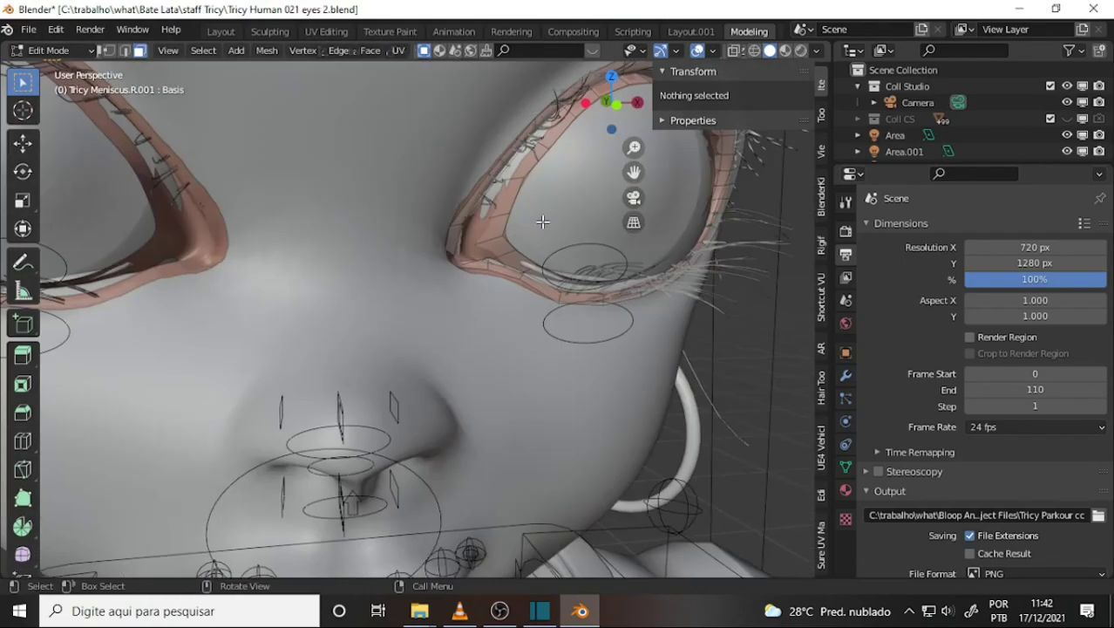
pyautogui.scroll(-5, 543, 222)
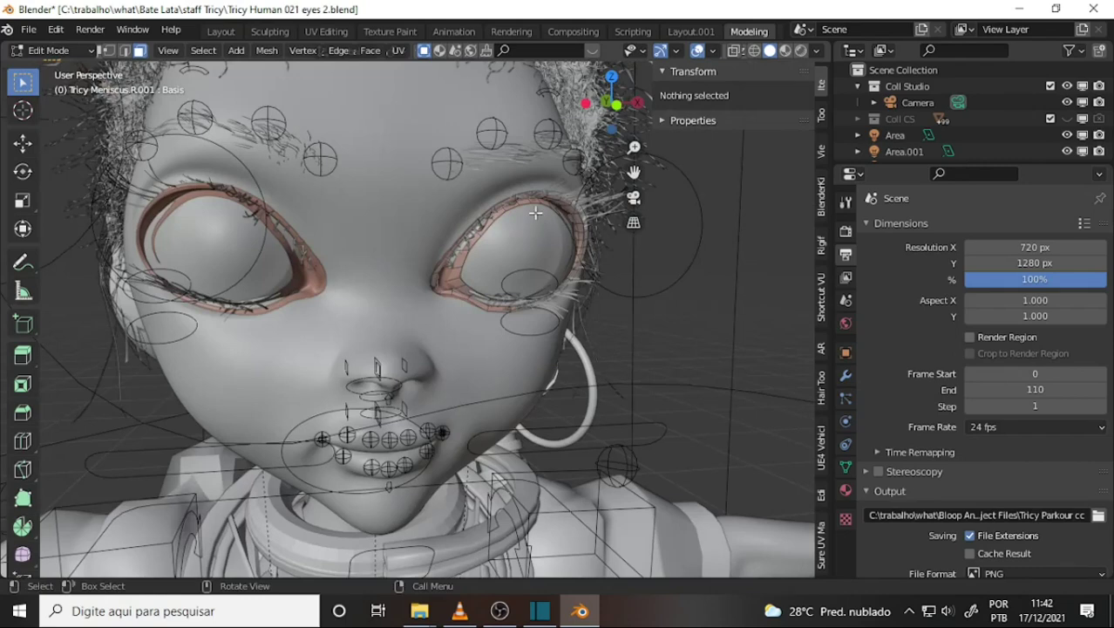
pyautogui.click(31, 29)
pyautogui.click(70, 141)
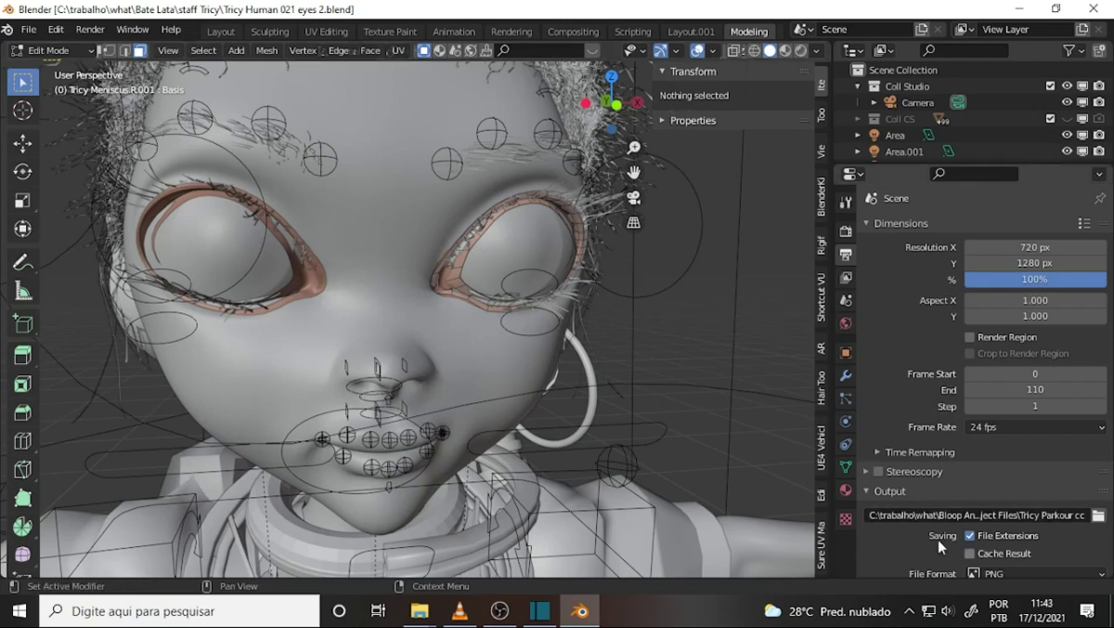
# In edge select mode, dissolve the extra edge loop on the right-hand eye's meniscus.
pyautogui.click(574, 222)
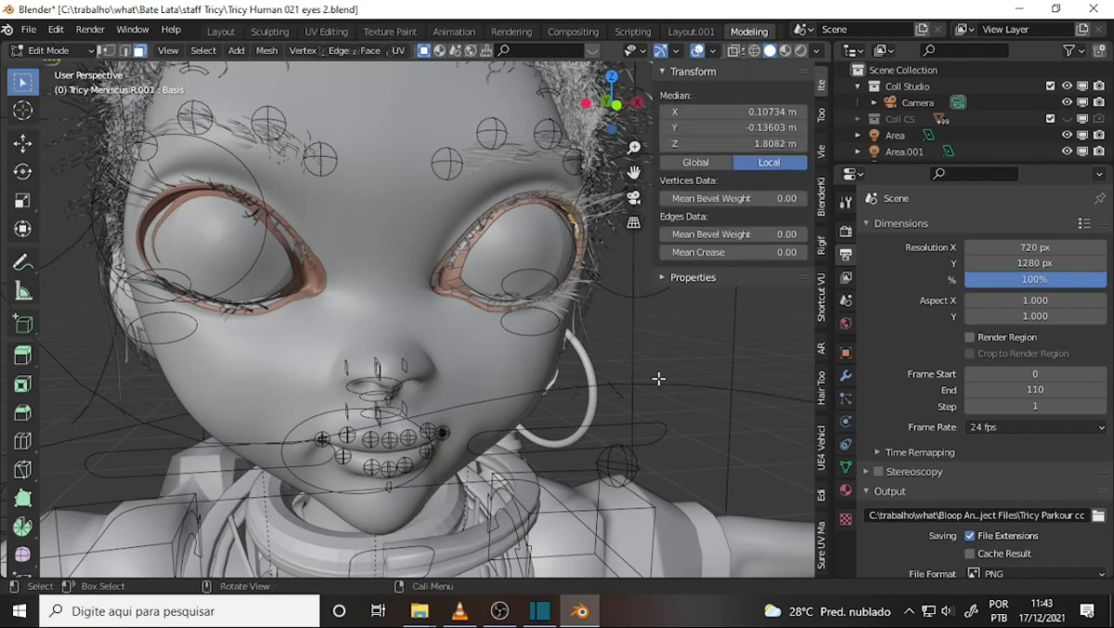
pyautogui.rightClick(641, 328)
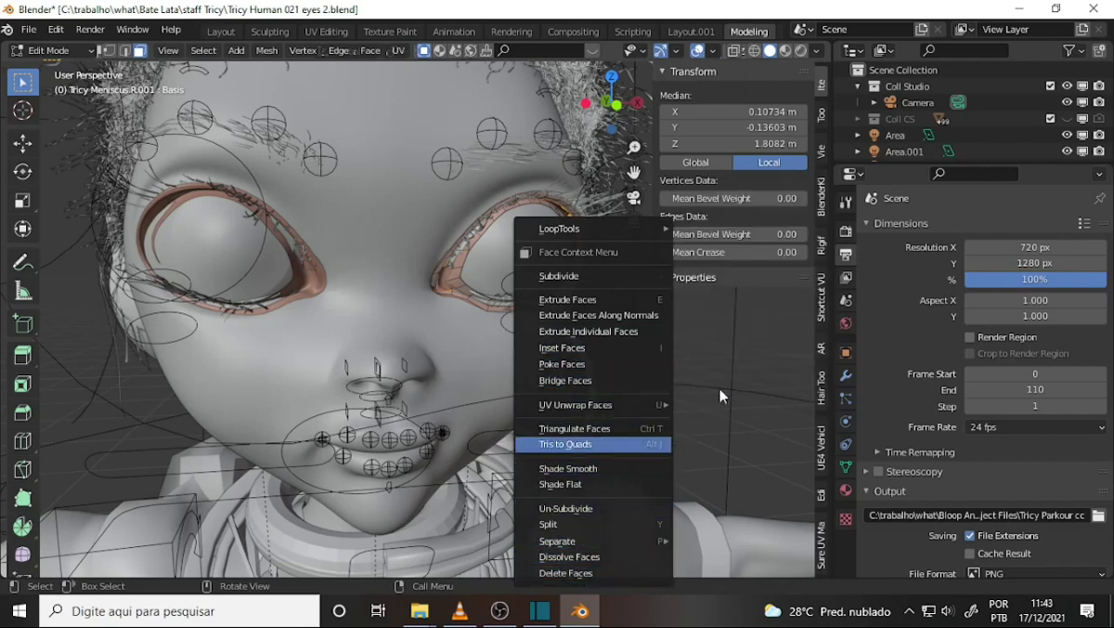
pyautogui.press('Escape')
pyautogui.click(124, 50)
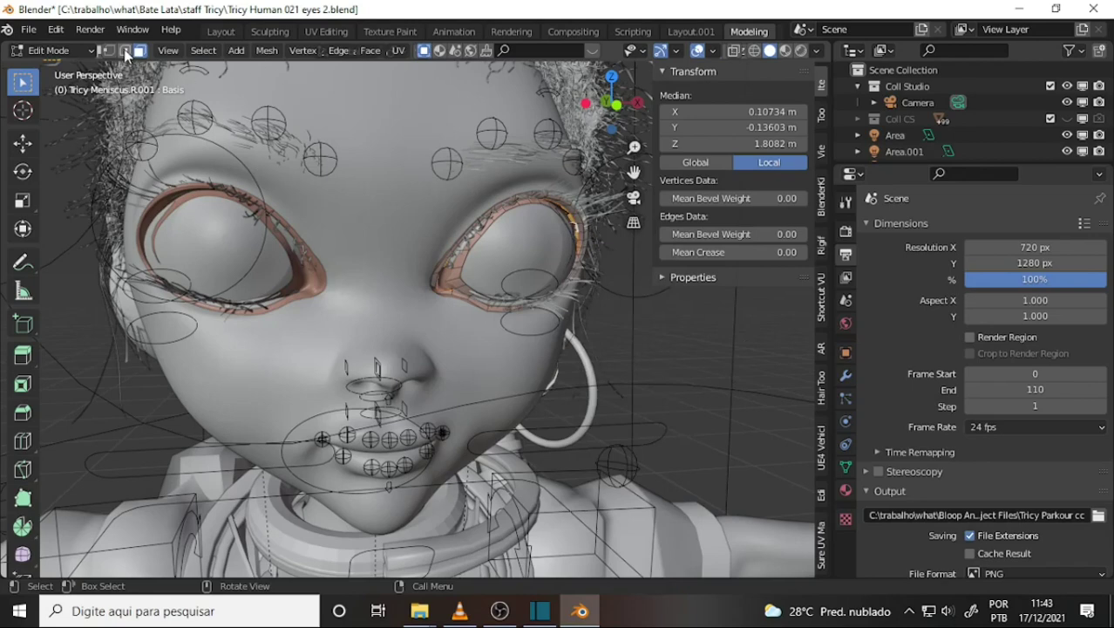
pyautogui.keyDown('alt'); pyautogui.click(573, 222); pyautogui.keyUp('alt')
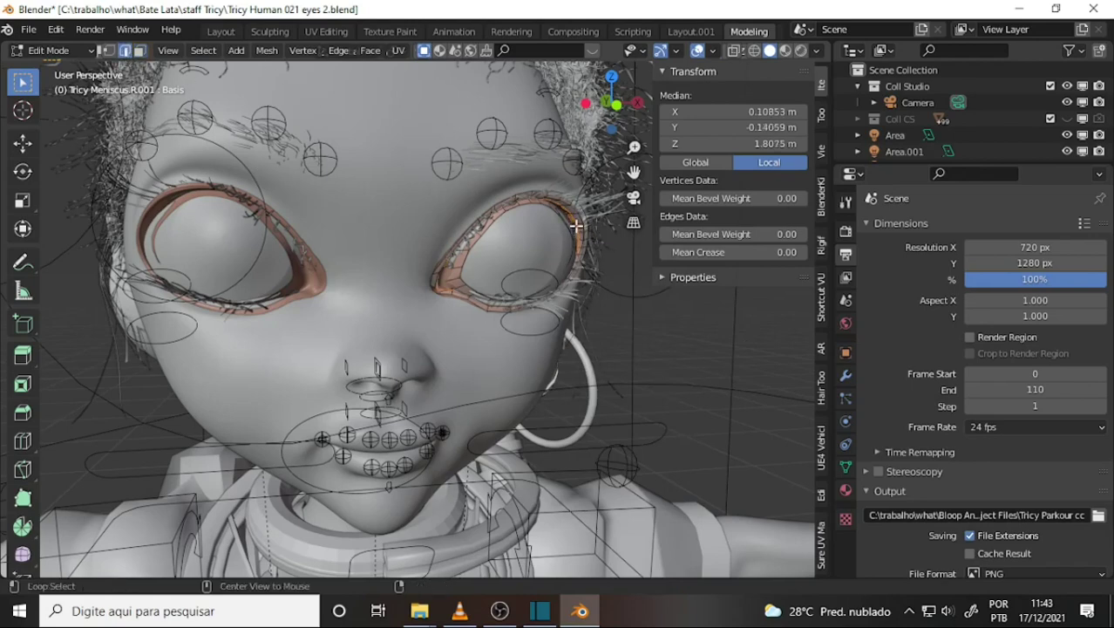
pyautogui.rightClick(603, 276)
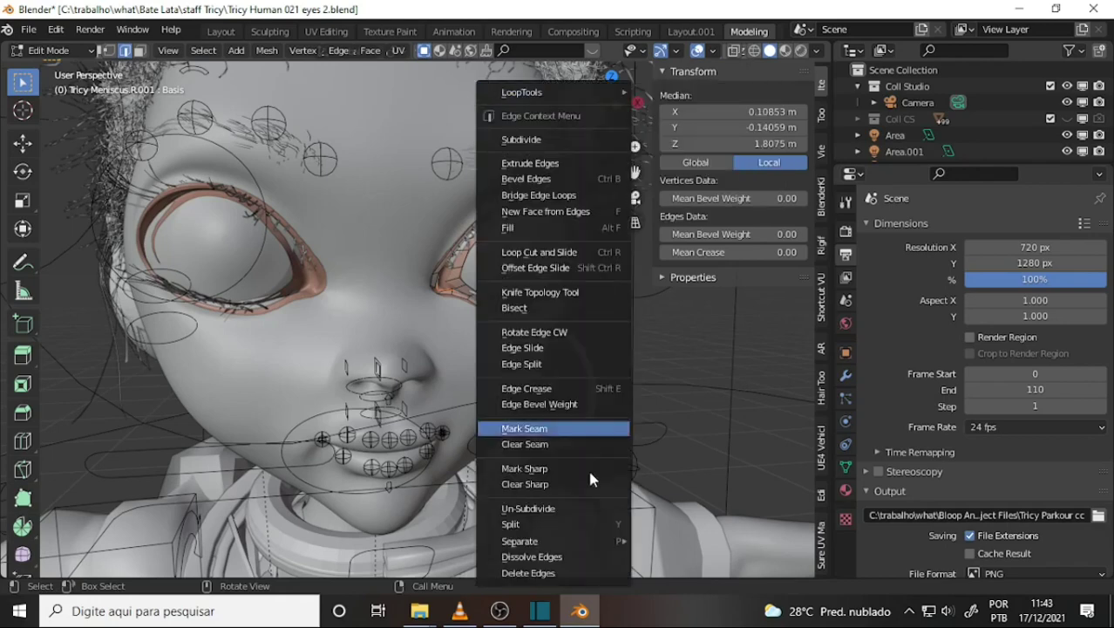
pyautogui.click(563, 560)
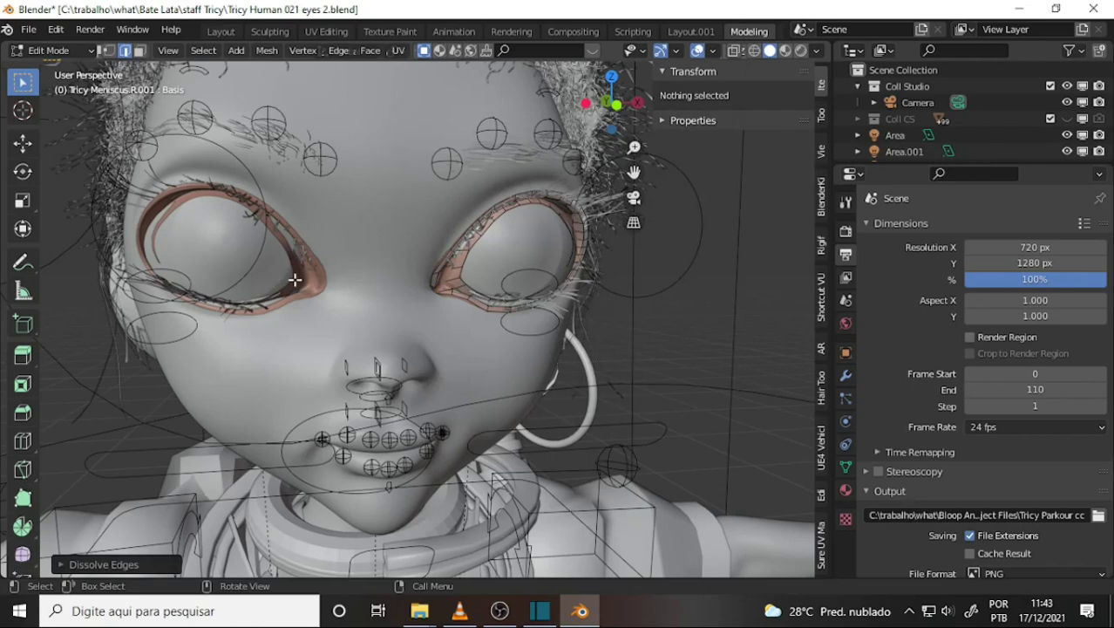
# Select the left-hand eye's meniscus, enter Edit Mode, and dissolve all its edges.
pyautogui.click(48, 49)
pyautogui.click(74, 70)
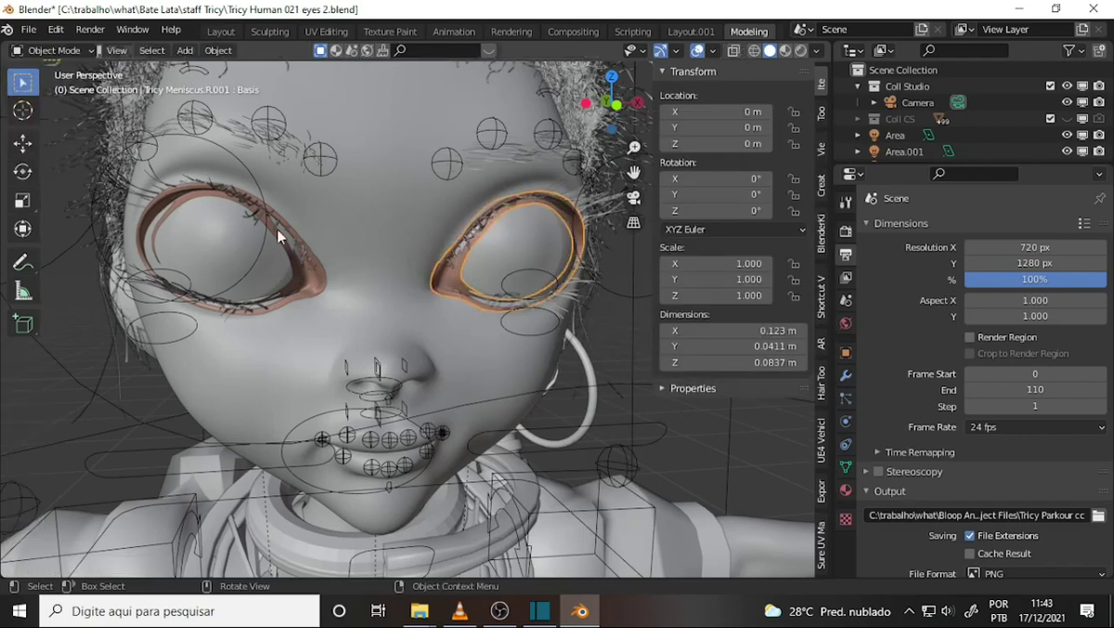
pyautogui.click(314, 283)
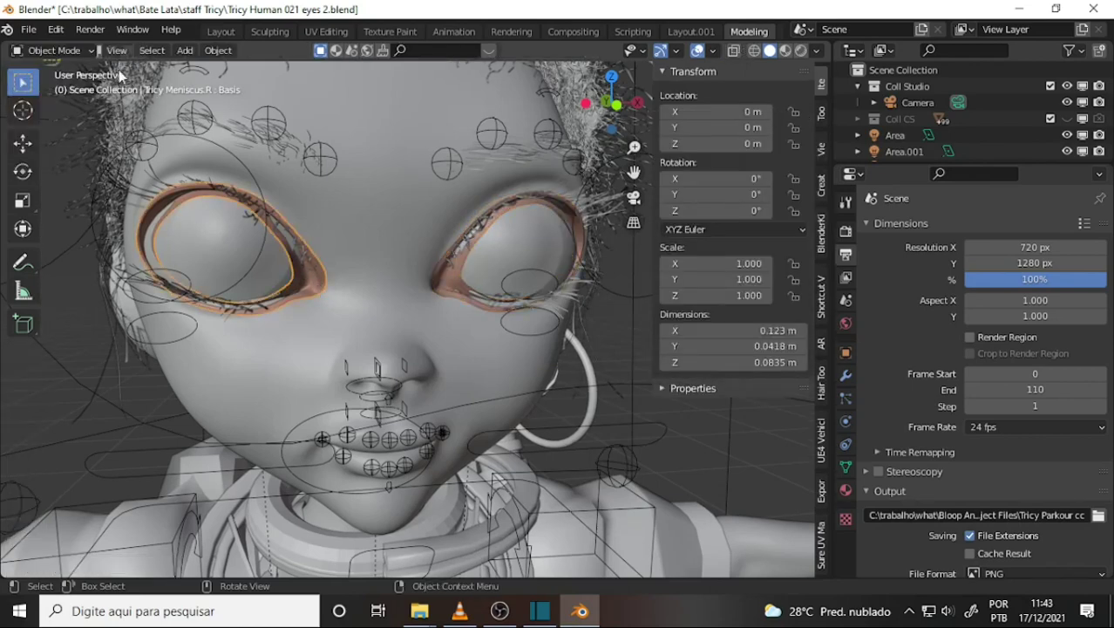
pyautogui.click(69, 51)
pyautogui.click(42, 87)
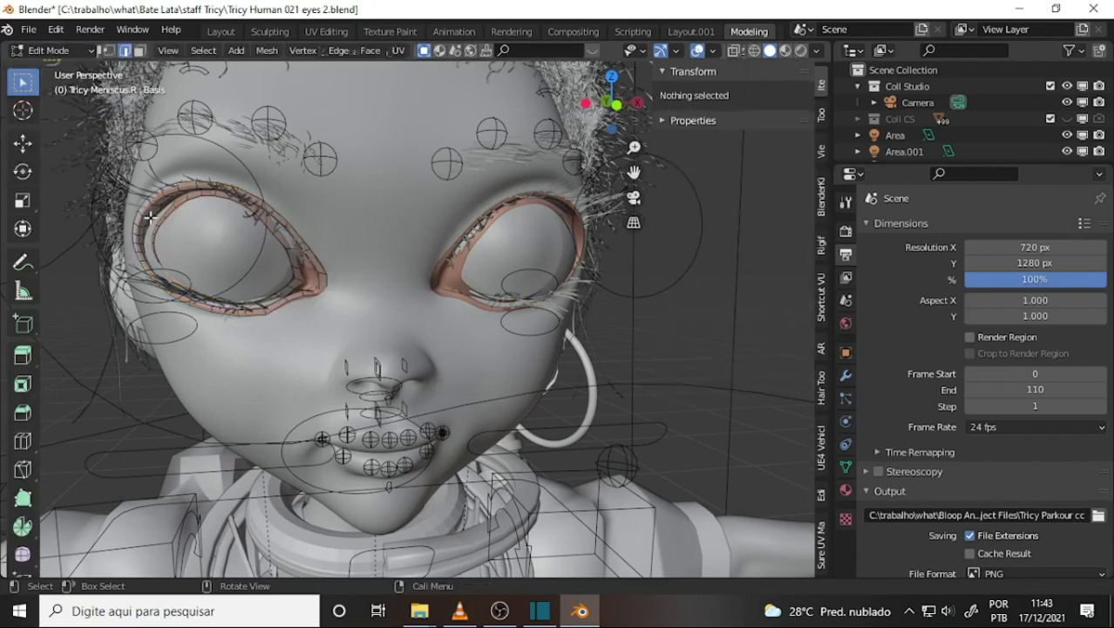
pyautogui.press('a')
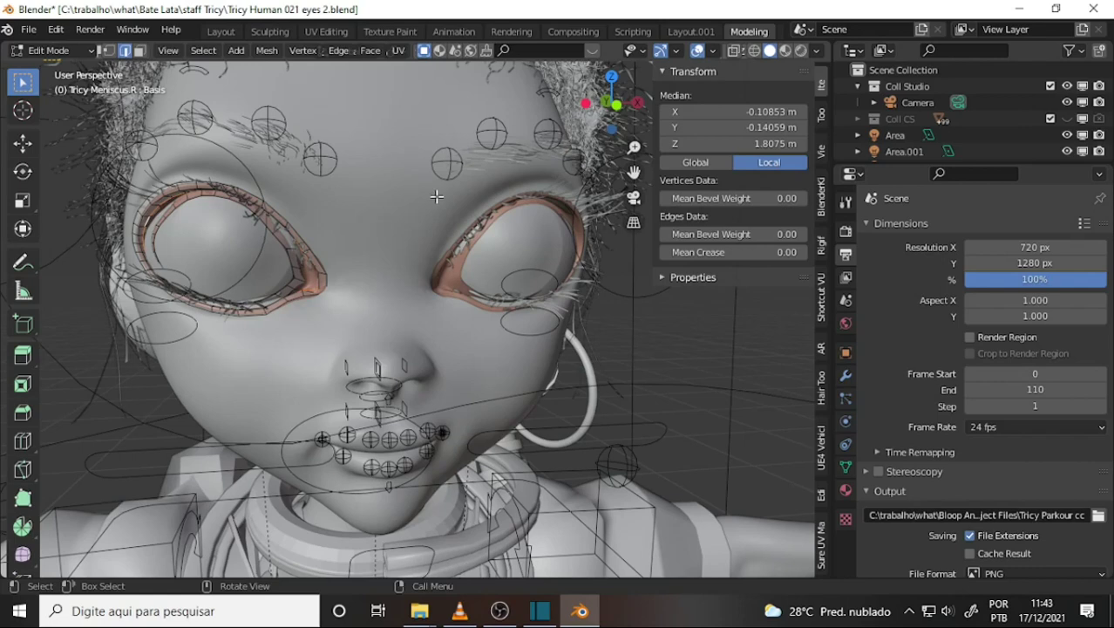
pyautogui.rightClick(439, 152)
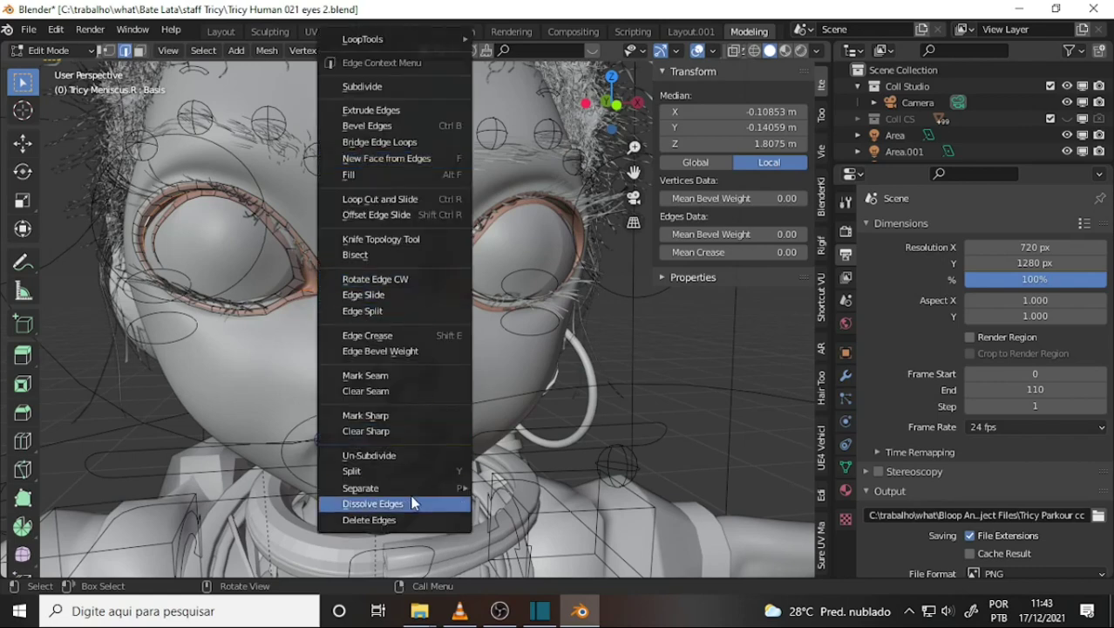
pyautogui.click(414, 503)
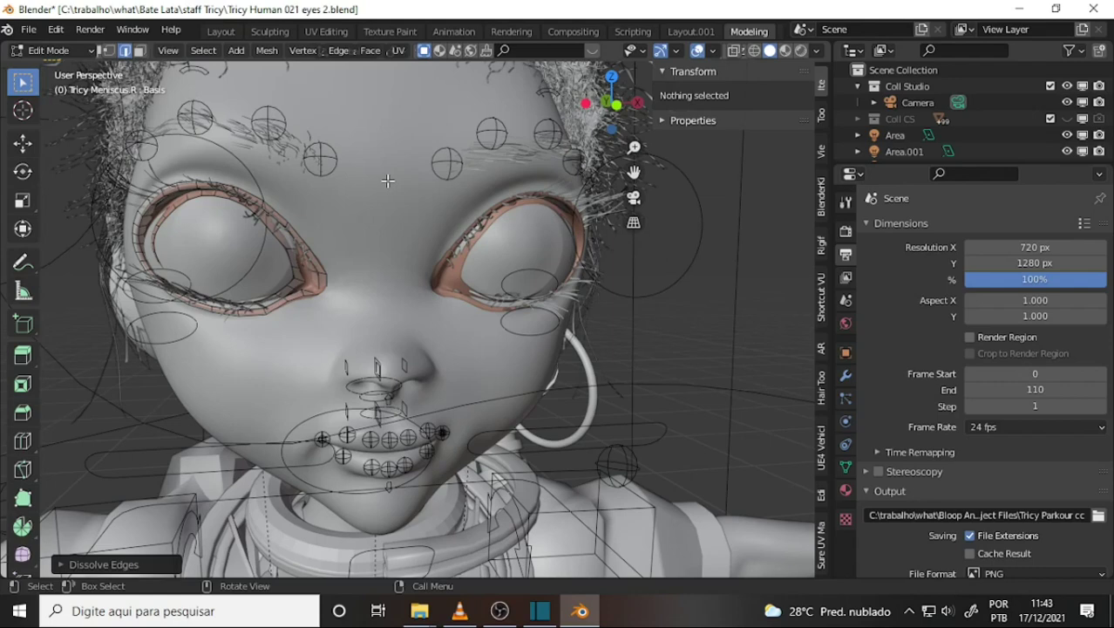
# Return the left meniscus to Object Mode after briefly switching to Vertex Paint.
pyautogui.click(50, 50)
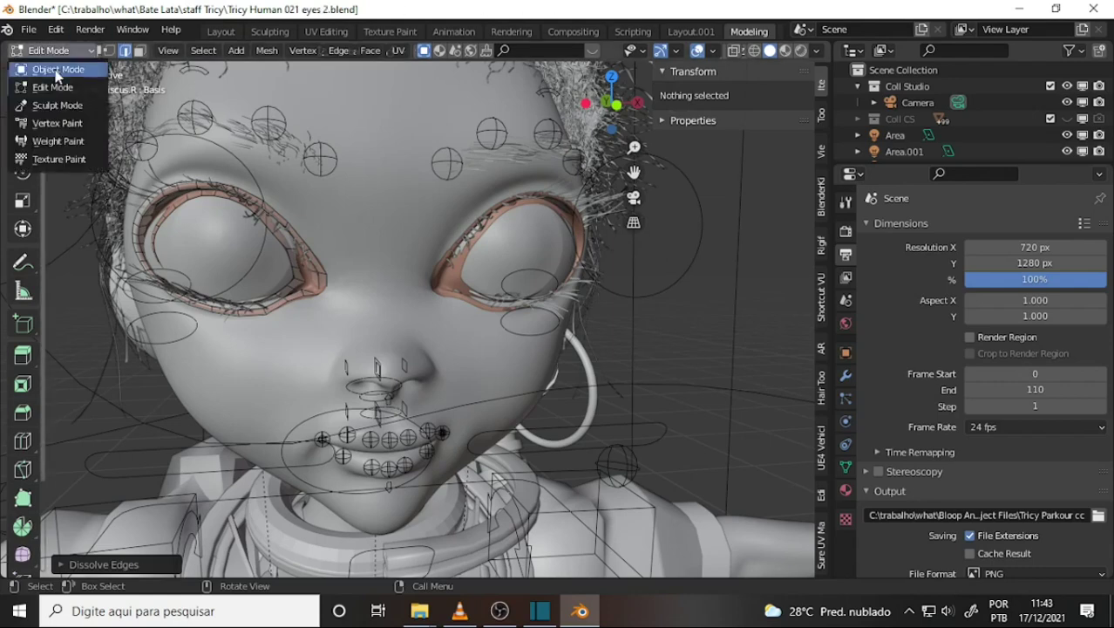
pyautogui.click(69, 123)
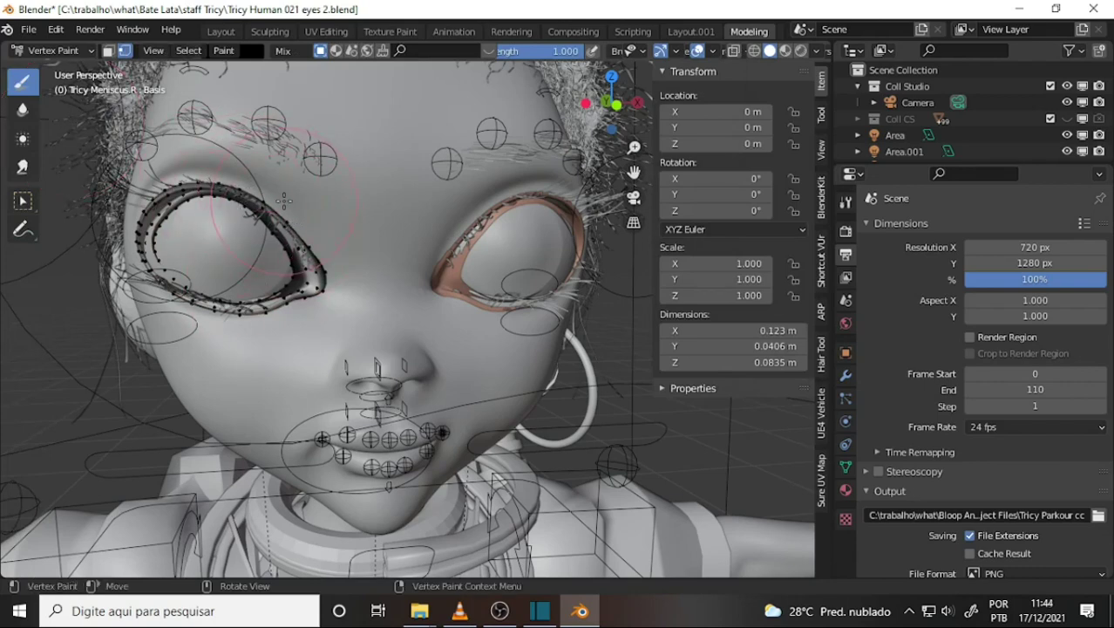
pyautogui.click(59, 51)
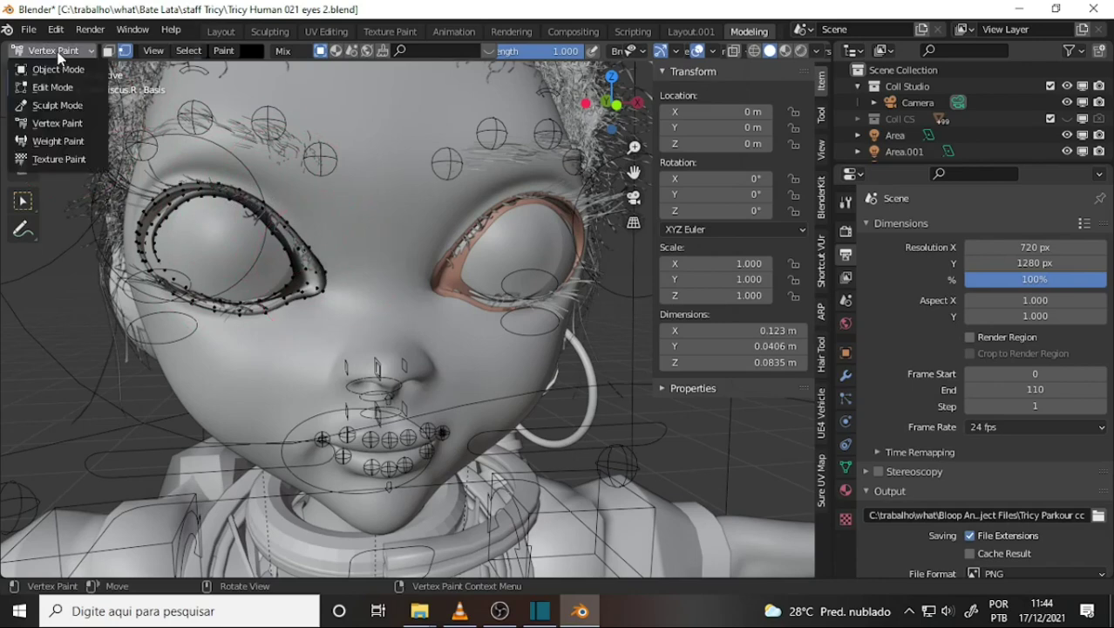
pyautogui.click(76, 68)
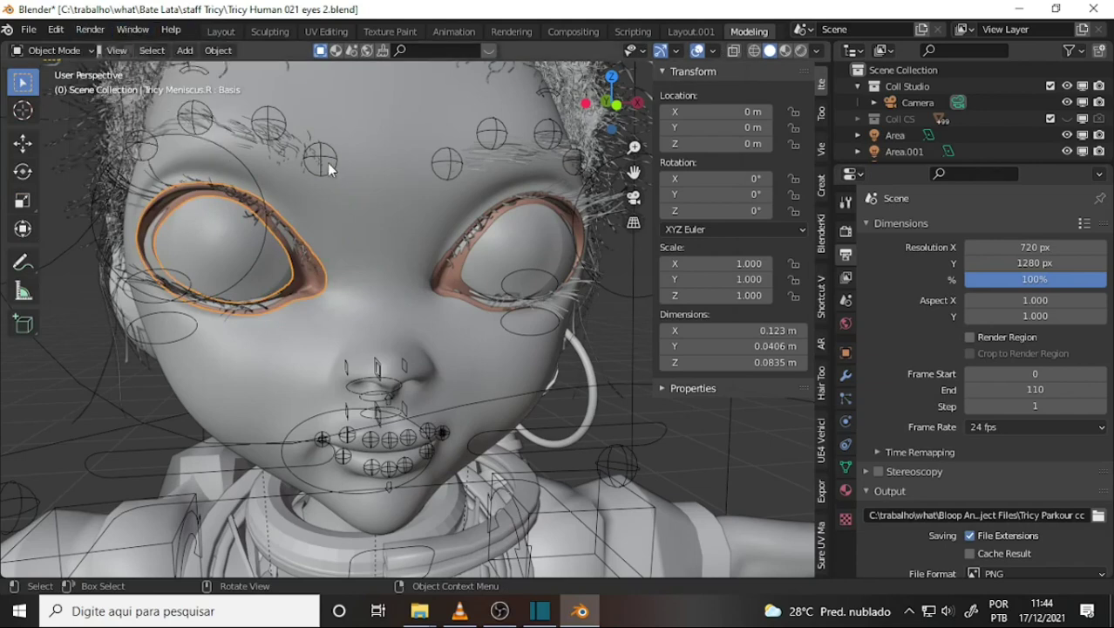
pyautogui.click(90, 30)
# Render frame 0 as an image, moving the render window aside while it renders.
pyautogui.click(119, 48)
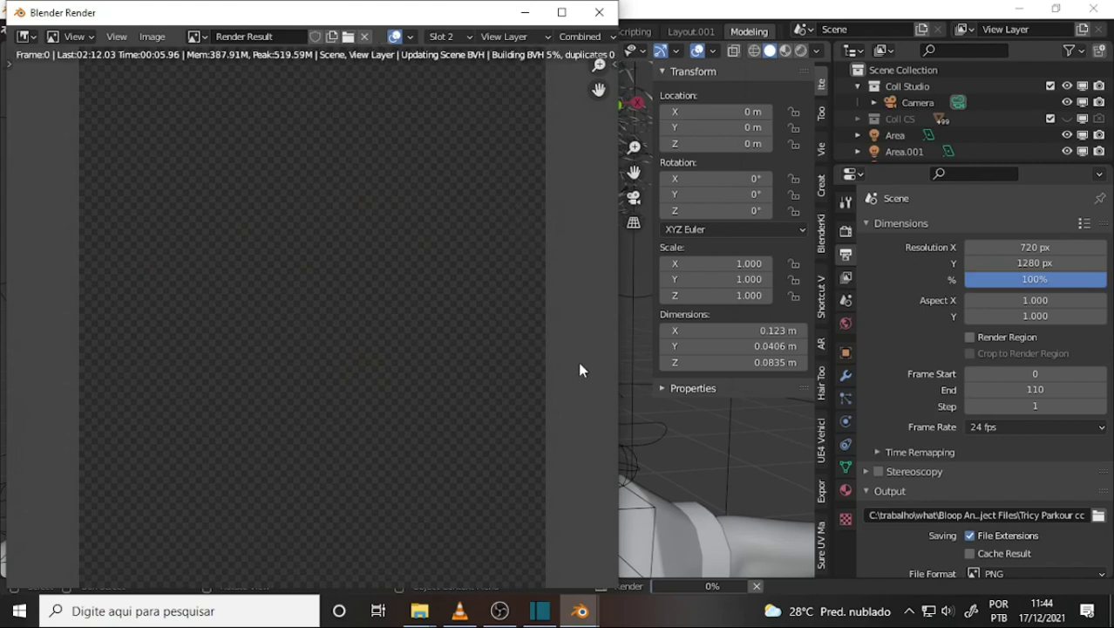
pyautogui.click(500, 611)
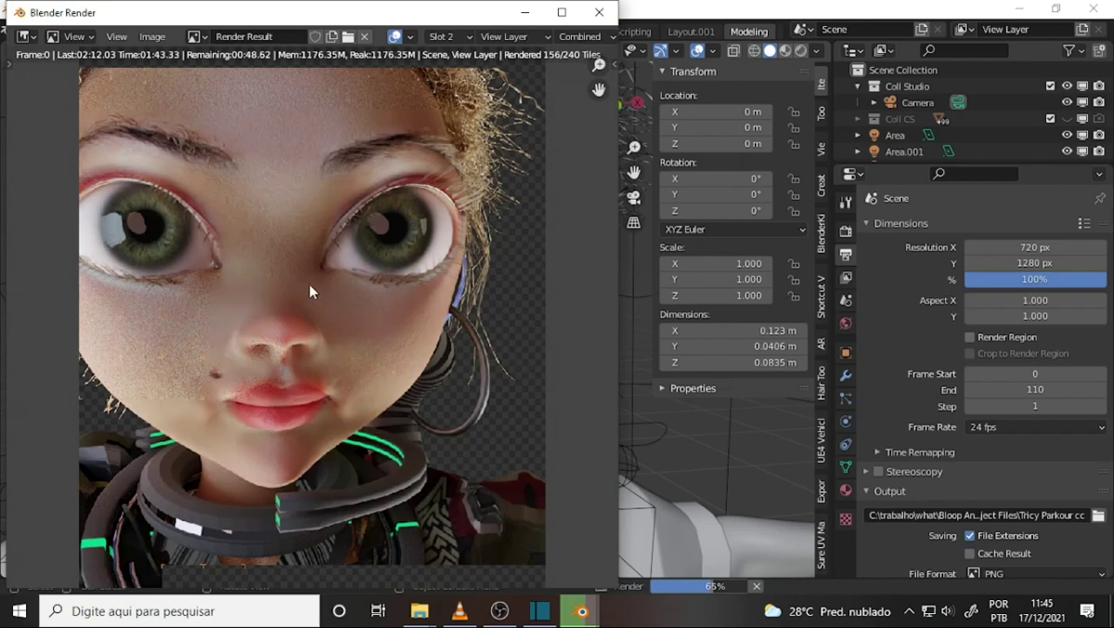
pyautogui.moveTo(351, 18); pyautogui.dragTo(379, 37)
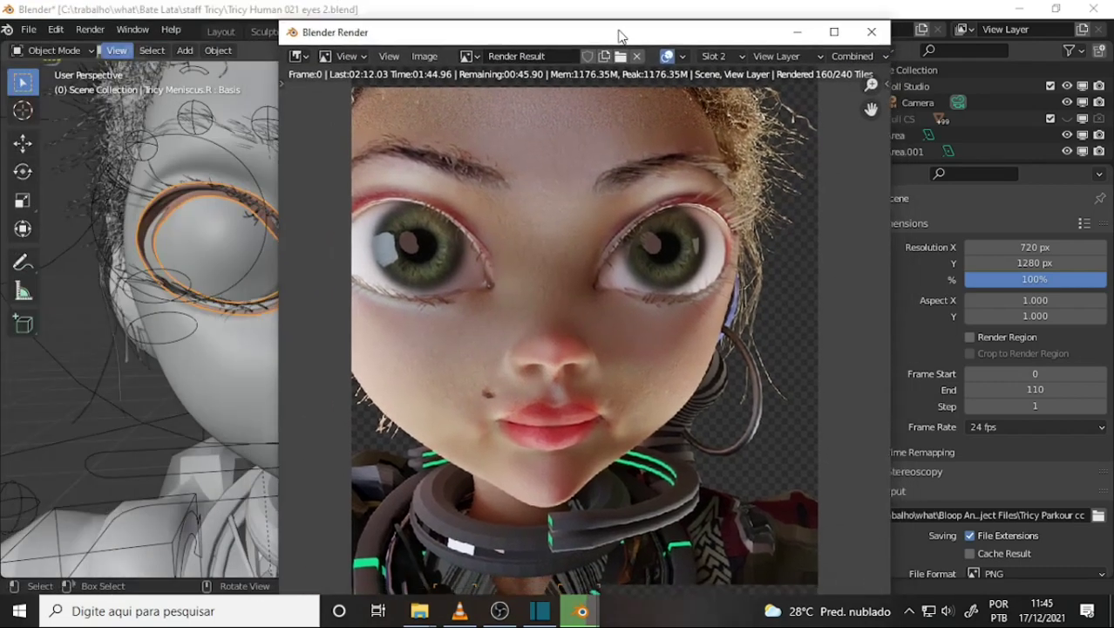